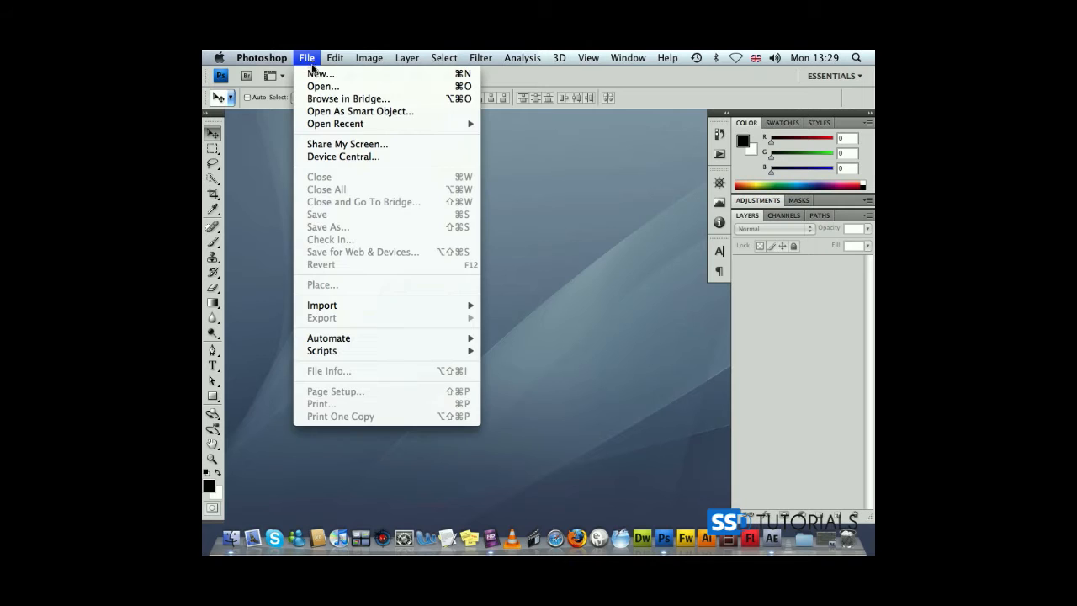
Create a new document named clouds from the Web preset at 640 x 480 pixels with a white background.
{"action": "left_click", "coordinate": [315, 72]}
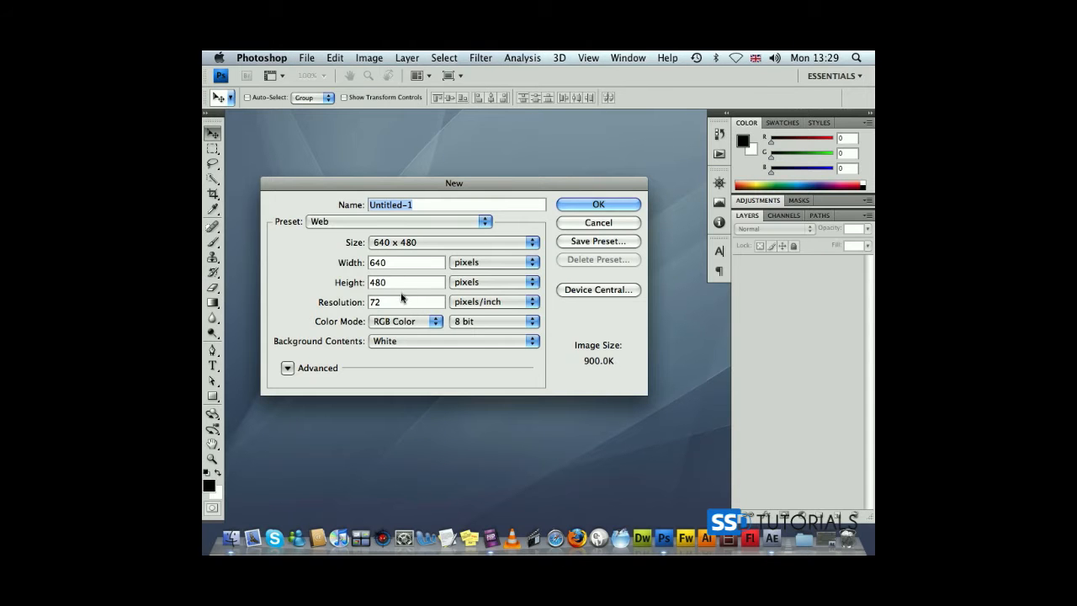
{"action": "left_click_drag", "start_coordinate": [457, 188], "coordinate": [457, 186]}
{"action": "type", "text": "clouds"}
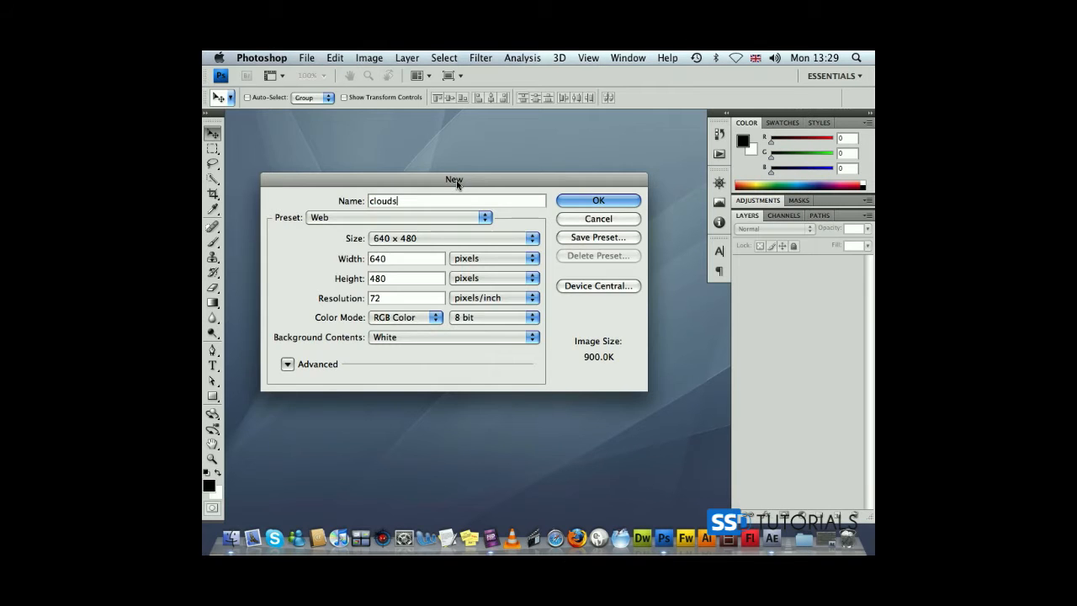
{"action": "key", "text": "Return"}
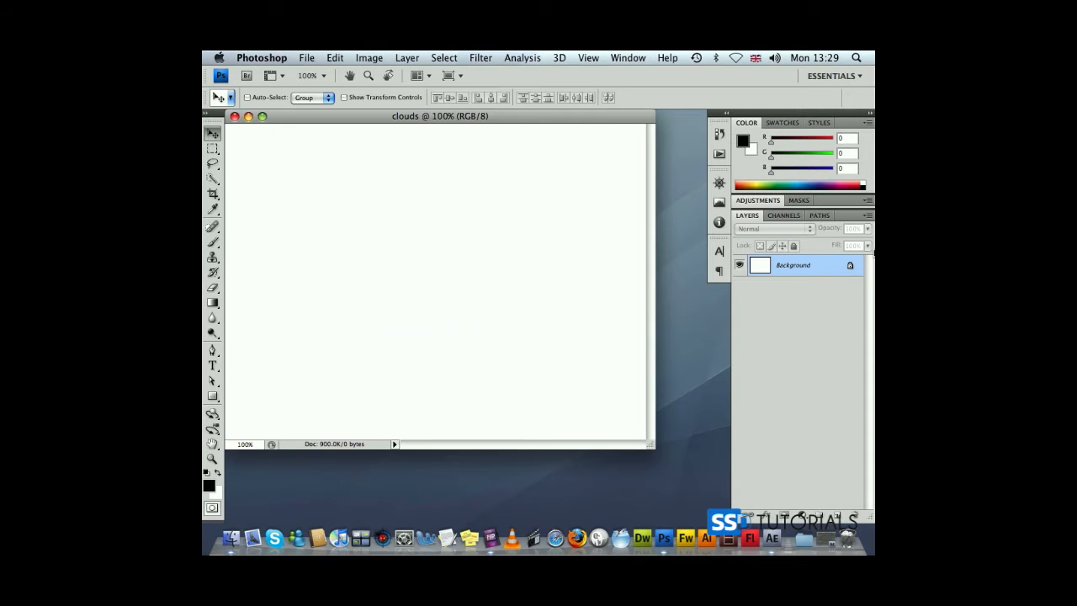
Convert the locked Background into a regular layer and render Difference Clouds on it.
{"action": "double_click", "coordinate": [788, 266]}
{"action": "left_click", "coordinate": [784, 297]}
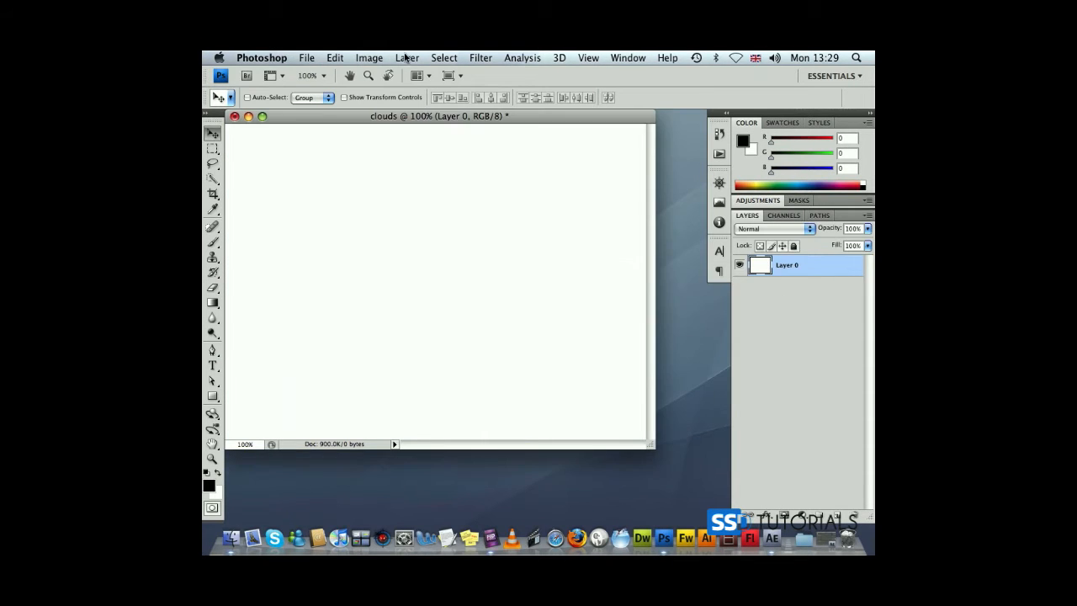
{"action": "left_click", "coordinate": [482, 63]}
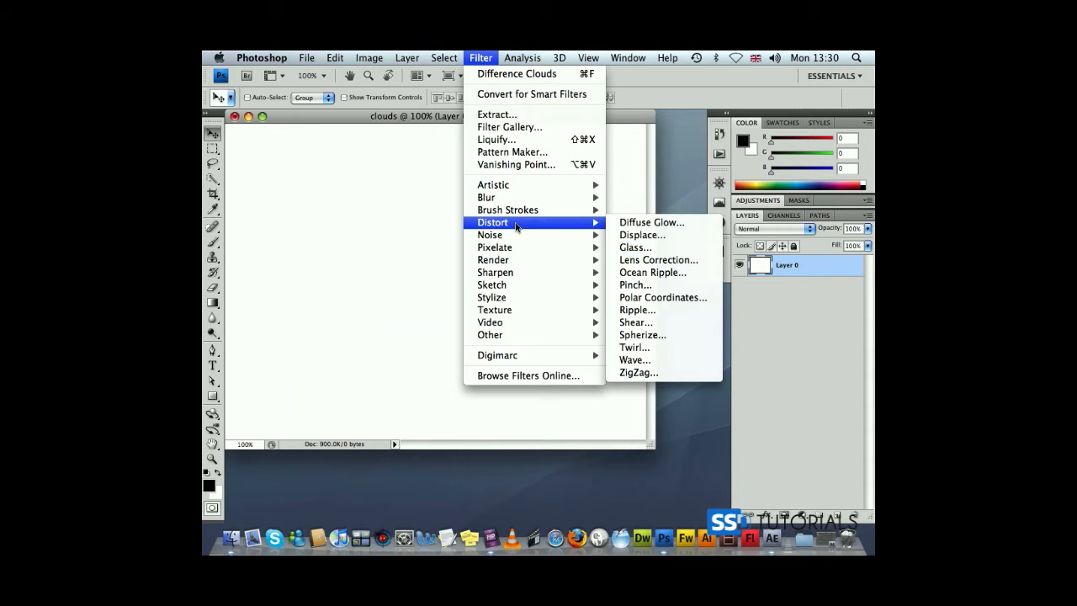
{"action": "mouse_move", "coordinate": [511, 261]}
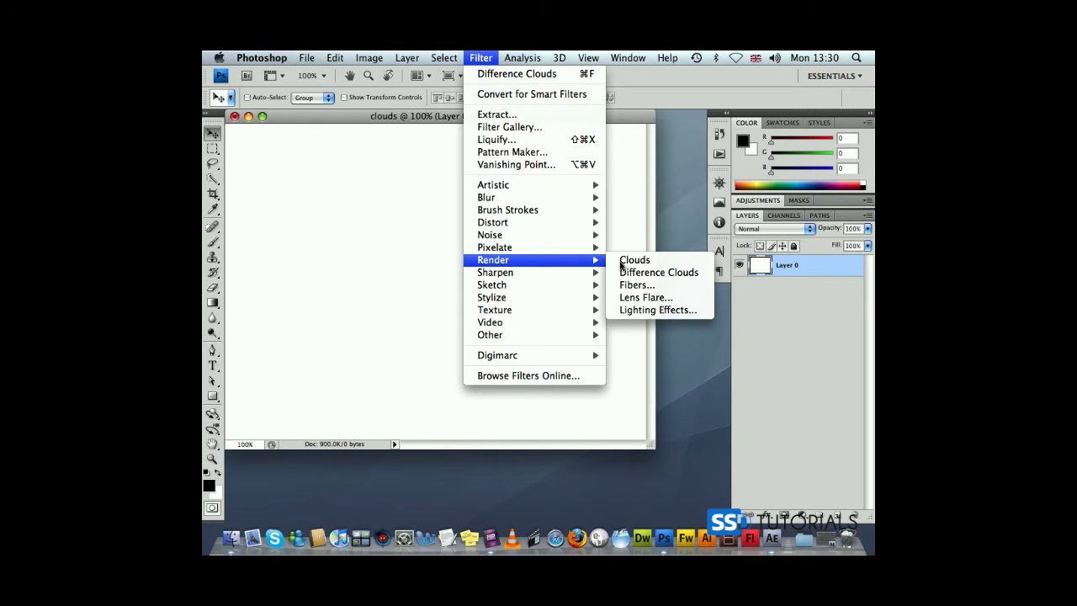
{"action": "left_click", "coordinate": [678, 275]}
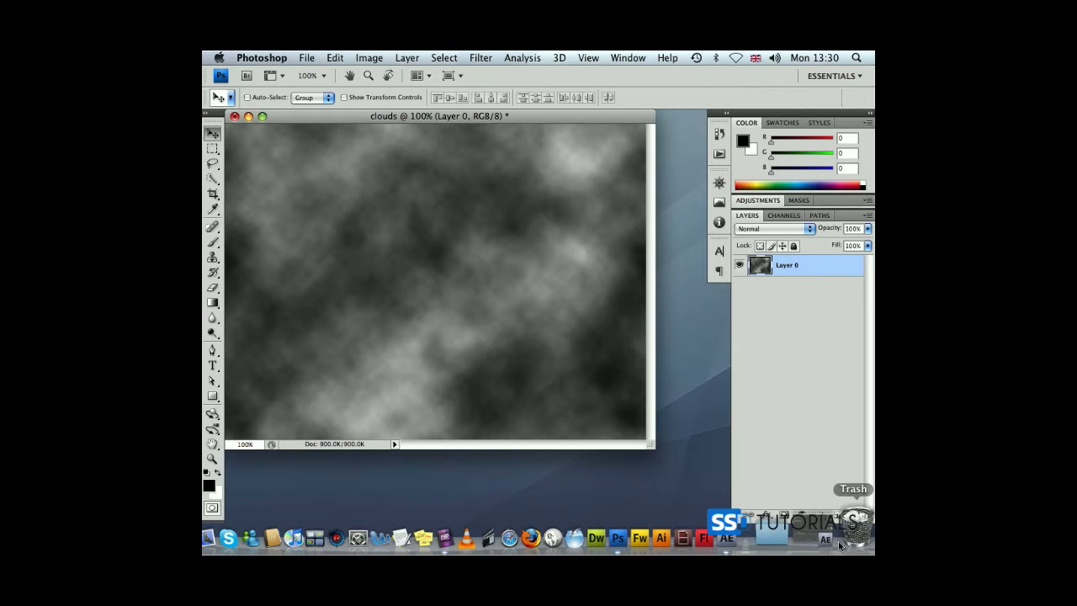
Add a new layer filled with white, render Difference Clouds on it, and compare it with the layer below.
{"action": "left_click", "coordinate": [839, 517]}
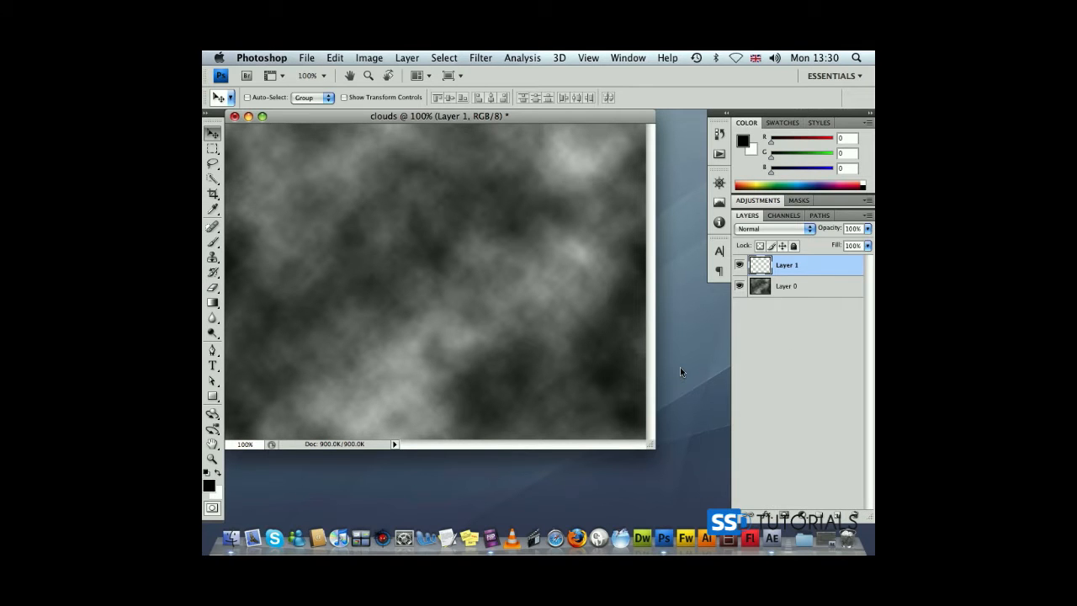
{"action": "key", "text": "super+BackSpace"}
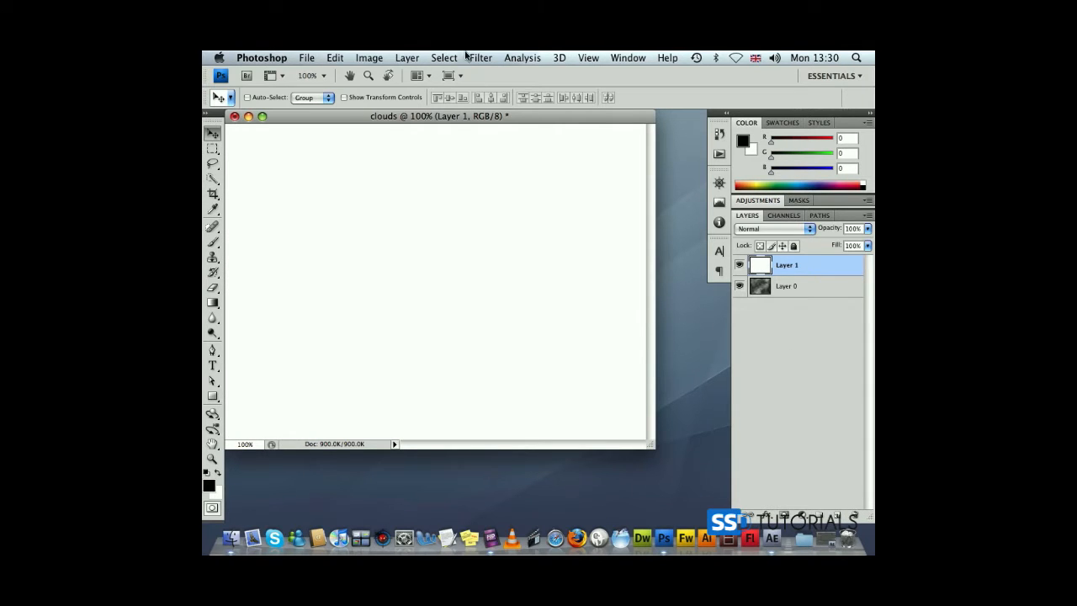
{"action": "left_click", "coordinate": [481, 58]}
{"action": "mouse_move", "coordinate": [505, 260]}
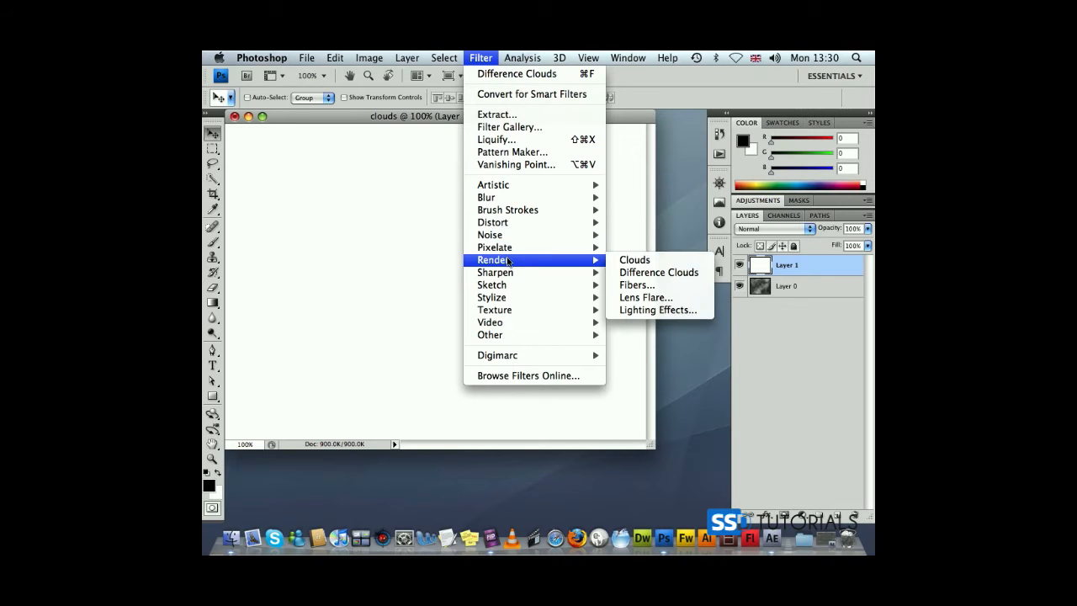
{"action": "left_click", "coordinate": [673, 274]}
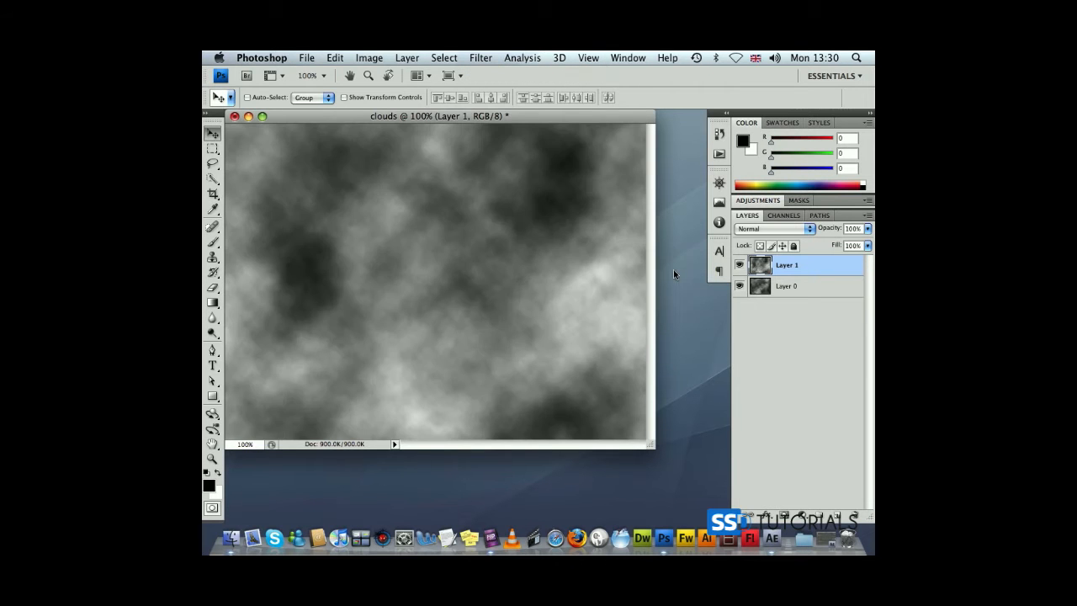
{"action": "left_click", "coordinate": [740, 265]}
{"action": "left_click", "coordinate": [740, 266]}
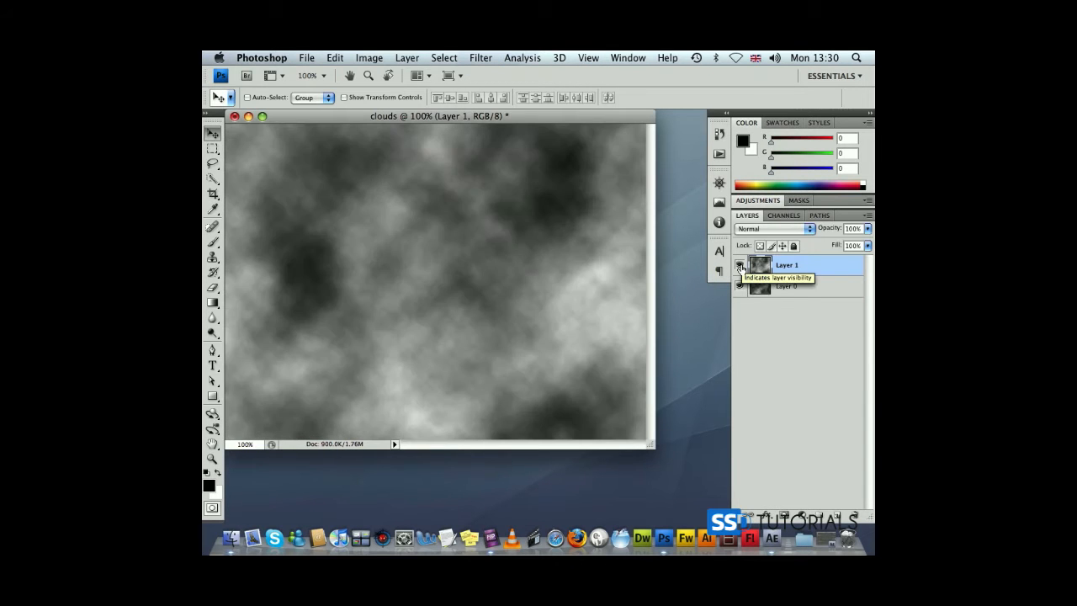
Save the document as clouds.psd in Photoshop format with layers, in the clouds folder on the Desktop.
{"action": "left_click", "coordinate": [306, 58]}
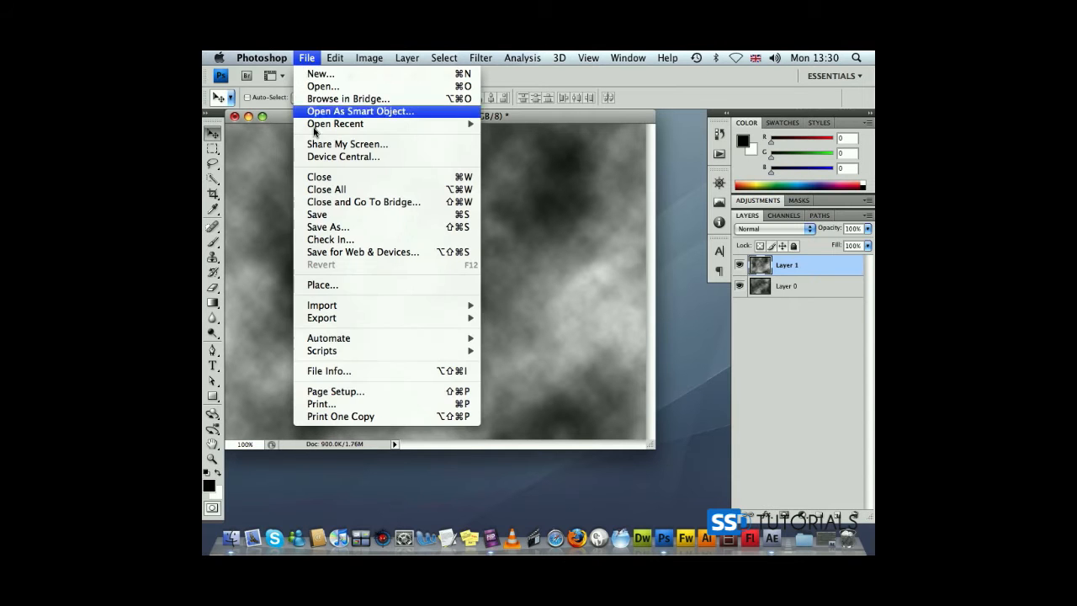
{"action": "left_click", "coordinate": [328, 227]}
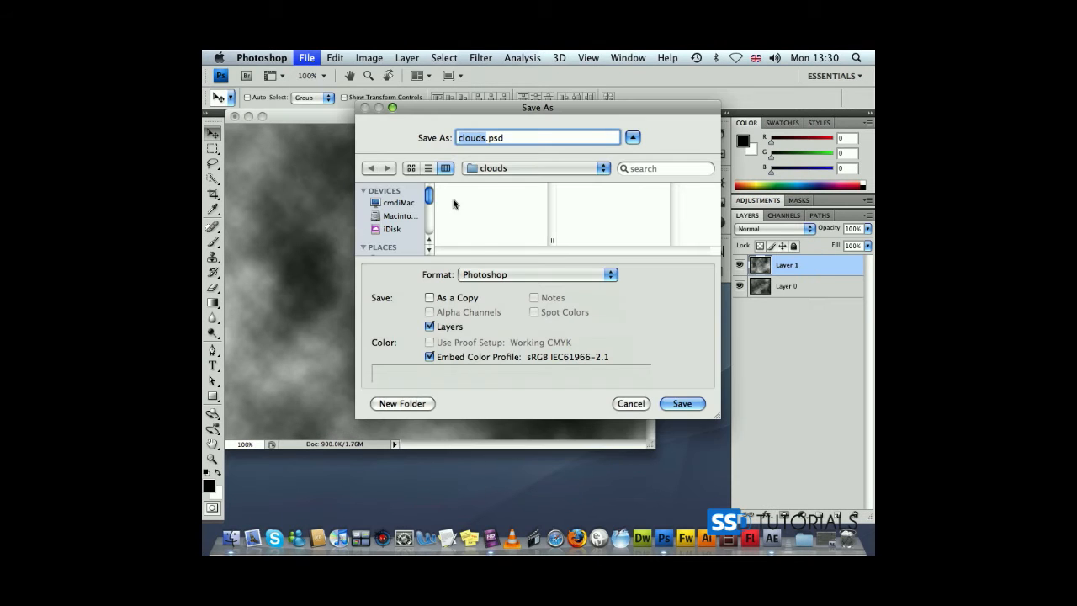
{"action": "left_click", "coordinate": [494, 169]}
{"action": "left_click", "coordinate": [497, 181]}
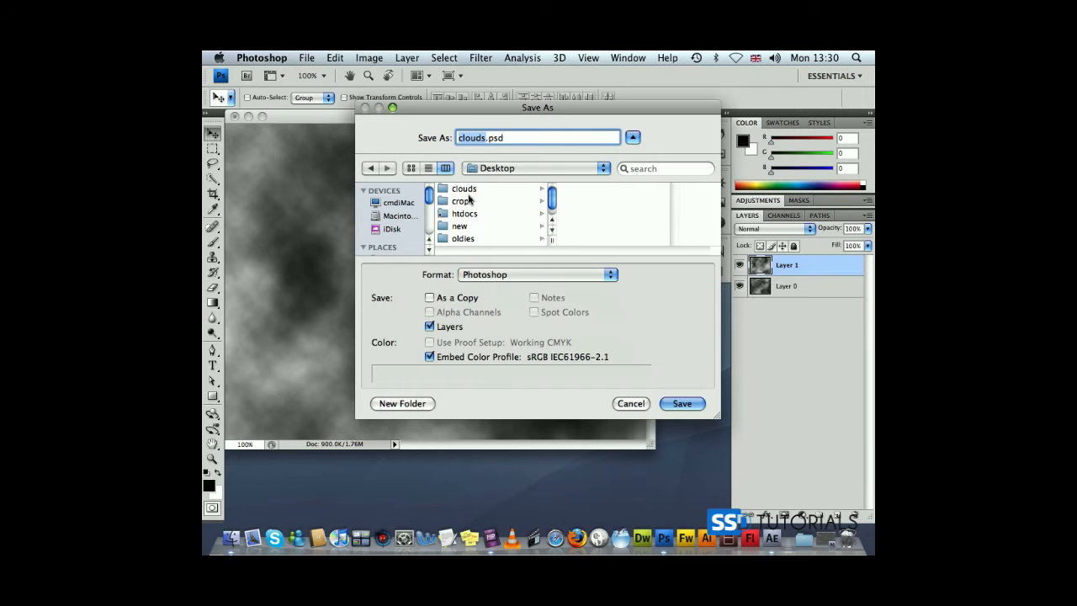
{"action": "left_click", "coordinate": [464, 190]}
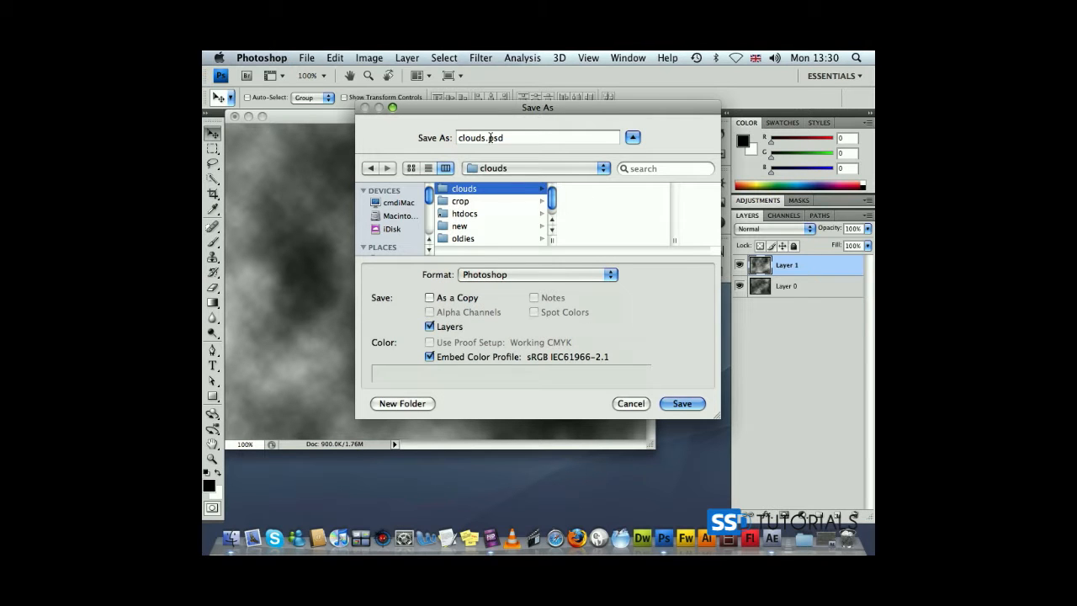
{"action": "left_click", "coordinate": [680, 405]}
{"action": "left_click", "coordinate": [686, 287]}
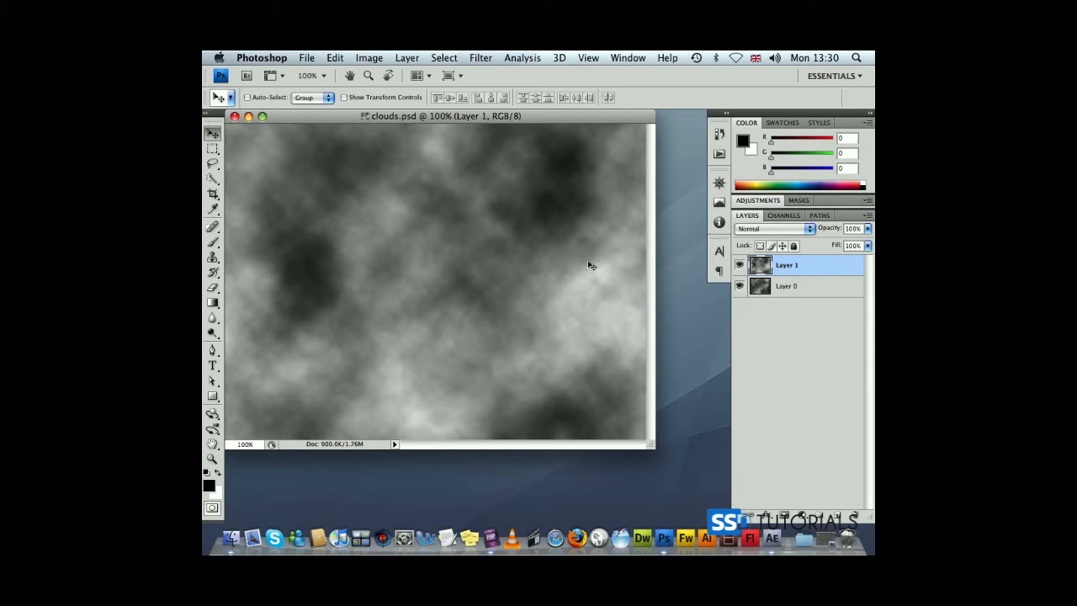
Switch to After Effects and import clouds.psd as a Composition with Editable Layer Styles and Live Photoshop 3D.
{"action": "key", "text": "super+h"}
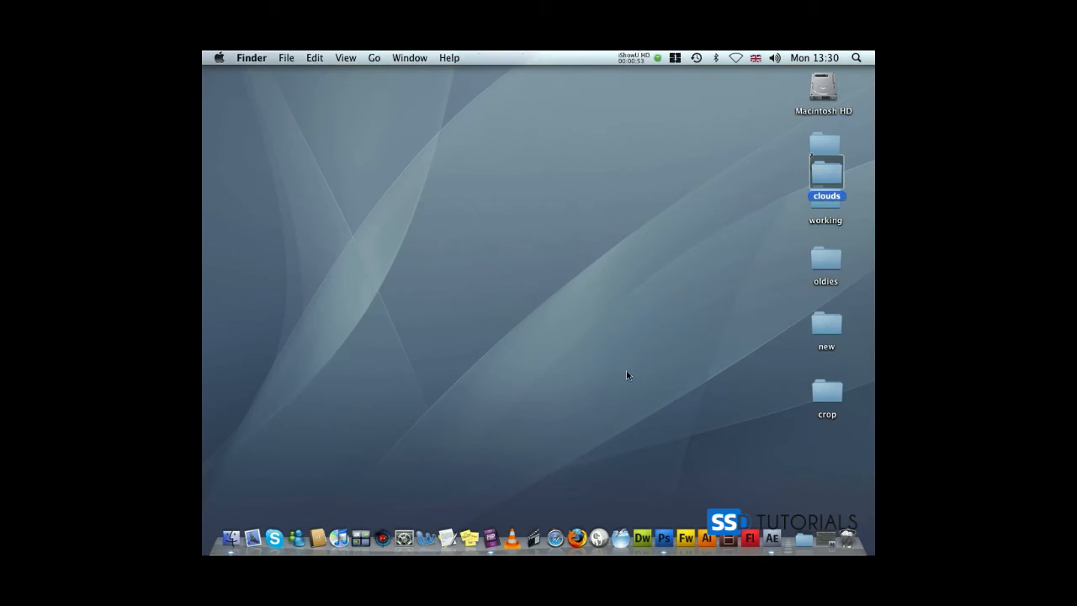
{"action": "left_click", "coordinate": [821, 527]}
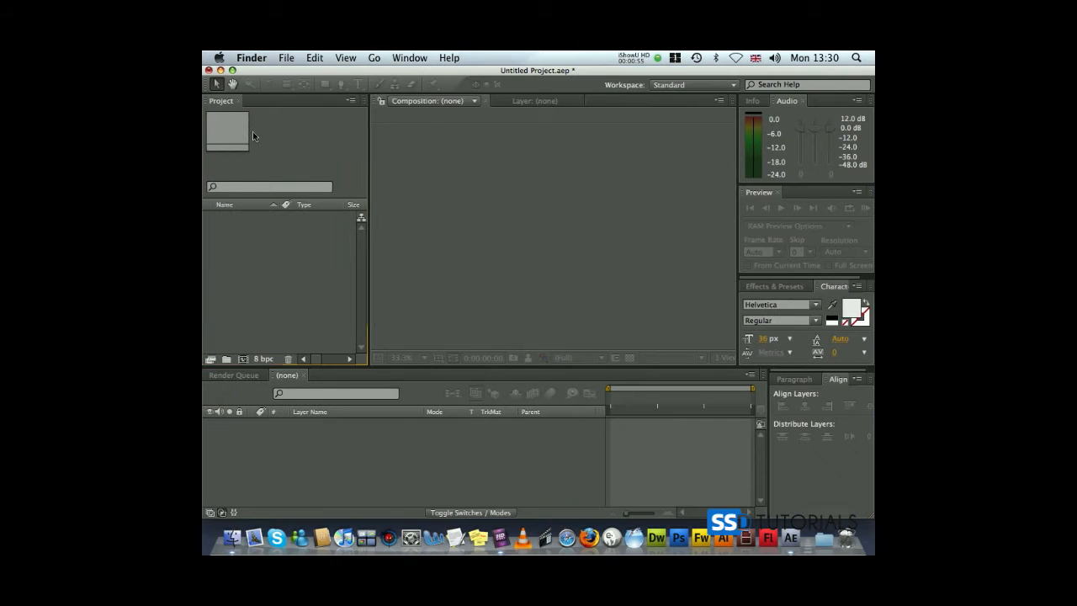
{"action": "double_click", "coordinate": [258, 266]}
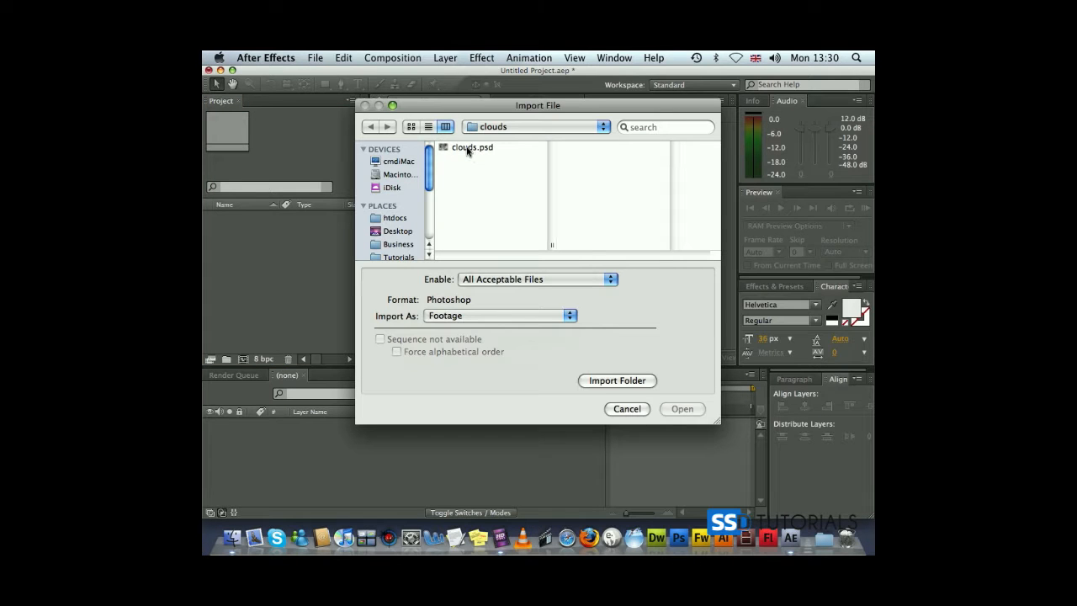
{"action": "left_click", "coordinate": [469, 149]}
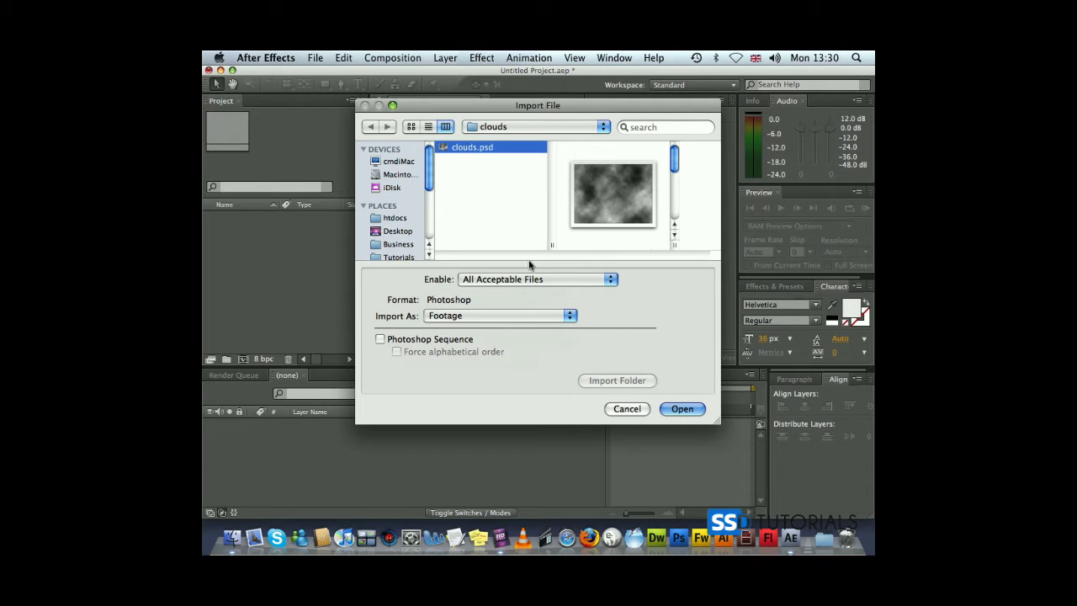
{"action": "left_click", "coordinate": [683, 410]}
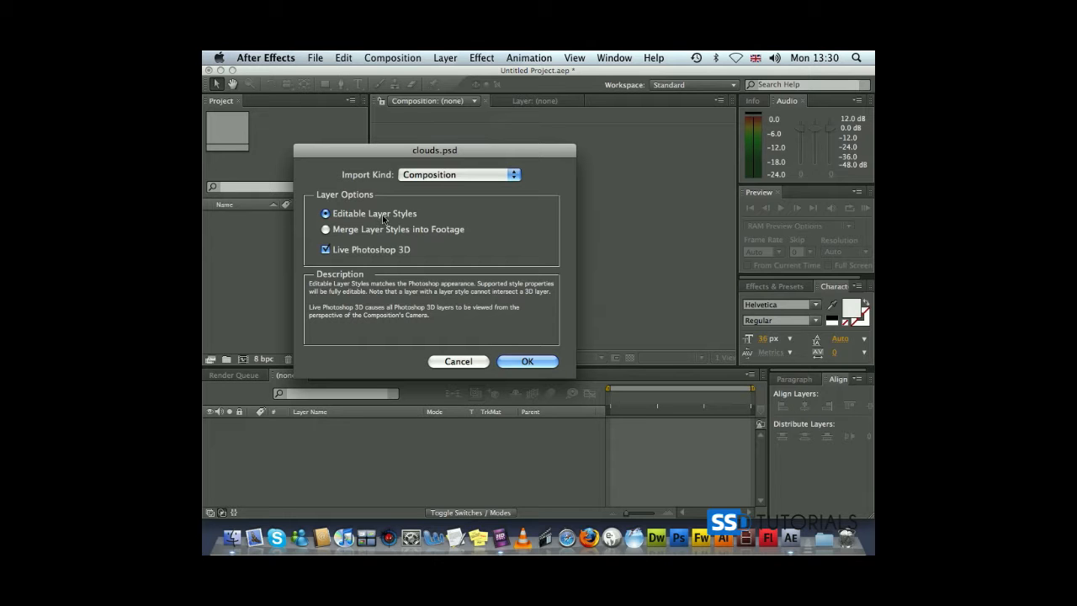
{"action": "left_click", "coordinate": [526, 361]}
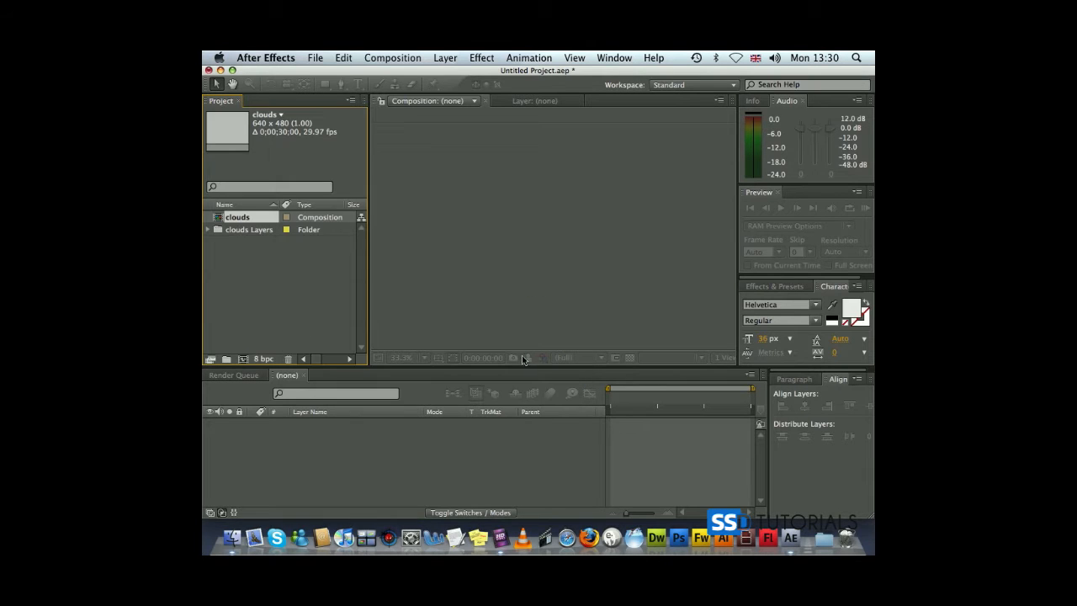
Open the clouds composition and duplicate both of its layers.
{"action": "double_click", "coordinate": [218, 220]}
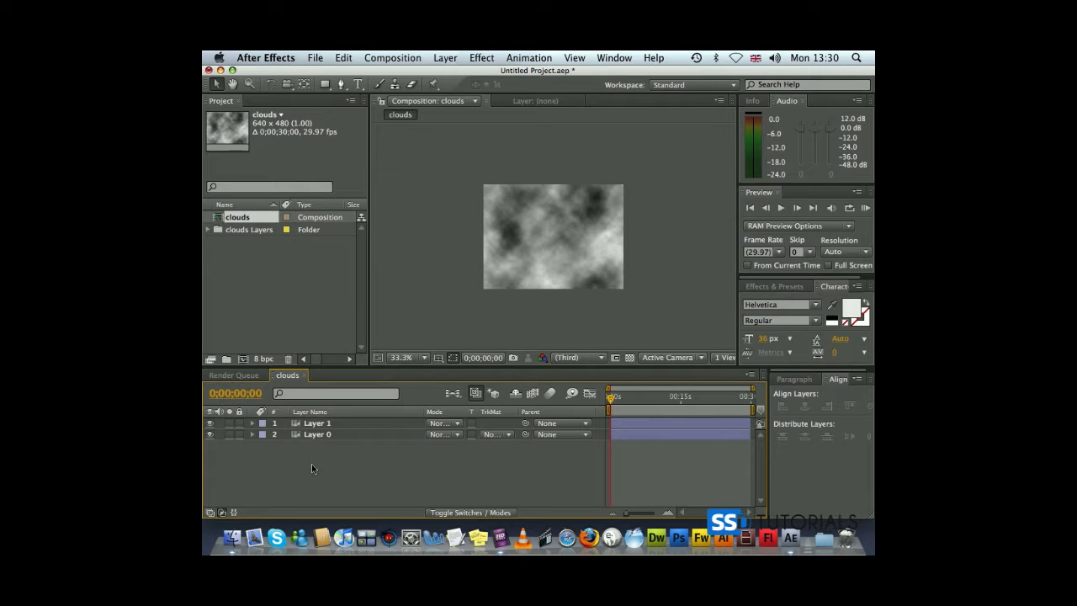
{"action": "left_click", "coordinate": [319, 423]}
{"action": "left_click", "coordinate": [327, 435], "text": "shift"}
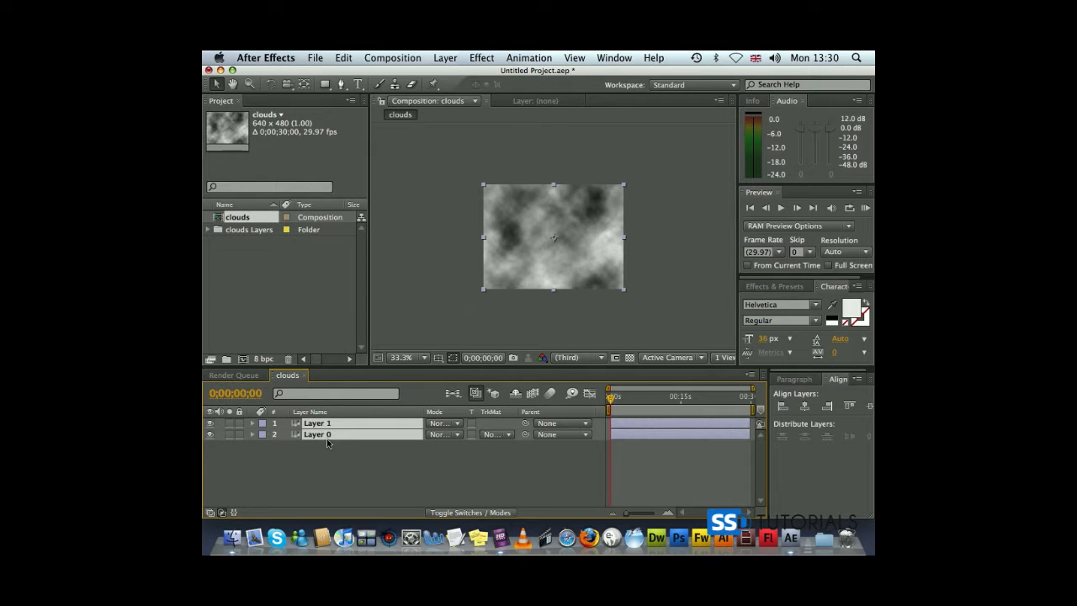
{"action": "key", "text": "super+d"}
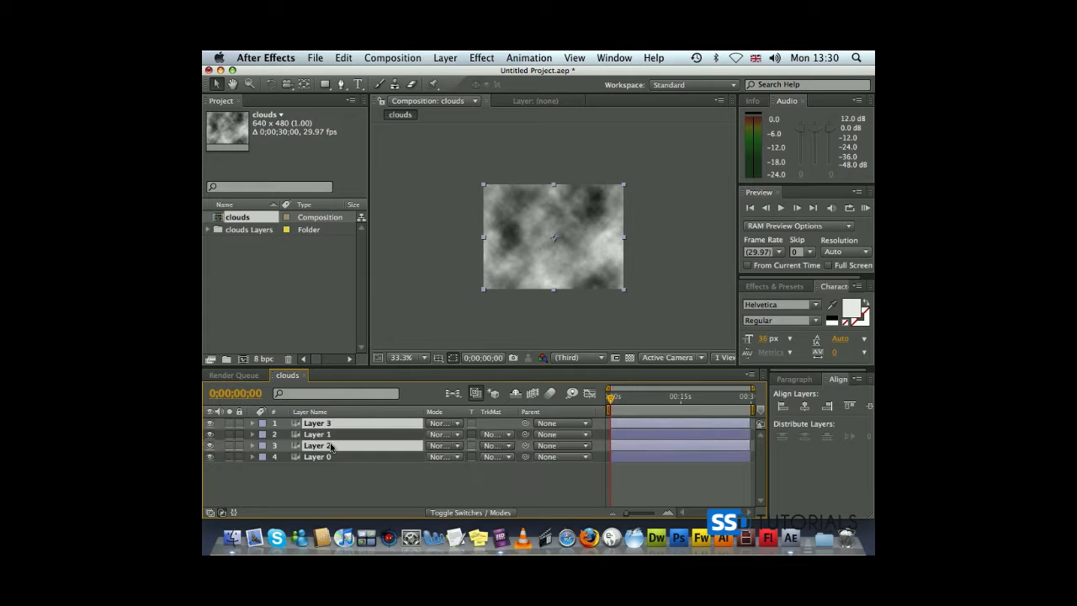
Scale all four layers in the composition to 200% of source.
{"action": "left_click", "coordinate": [333, 465]}
{"action": "key", "text": "super+a"}
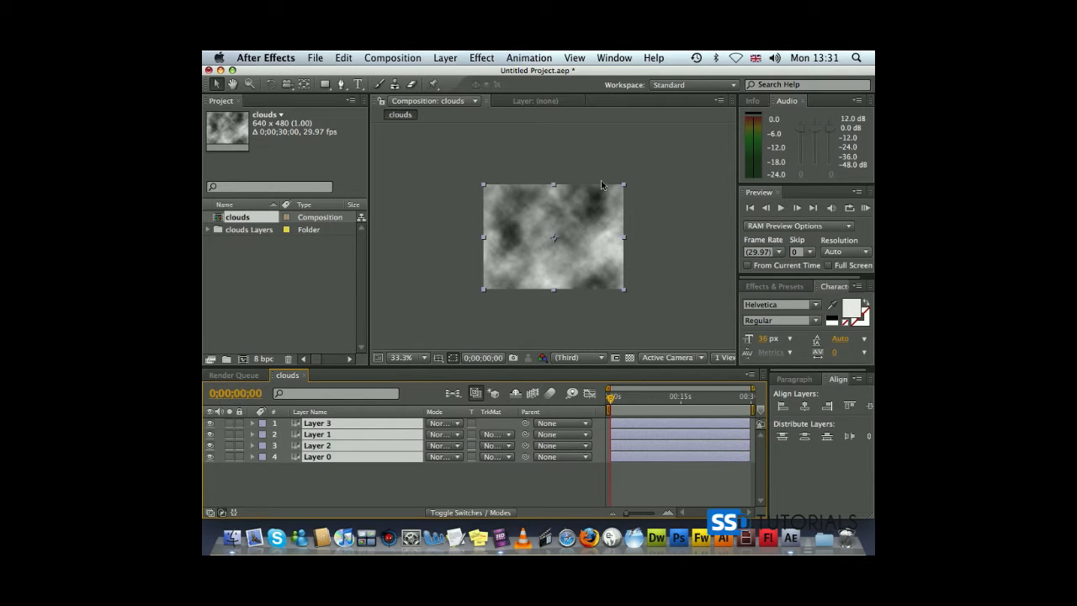
{"action": "right_click", "coordinate": [562, 213]}
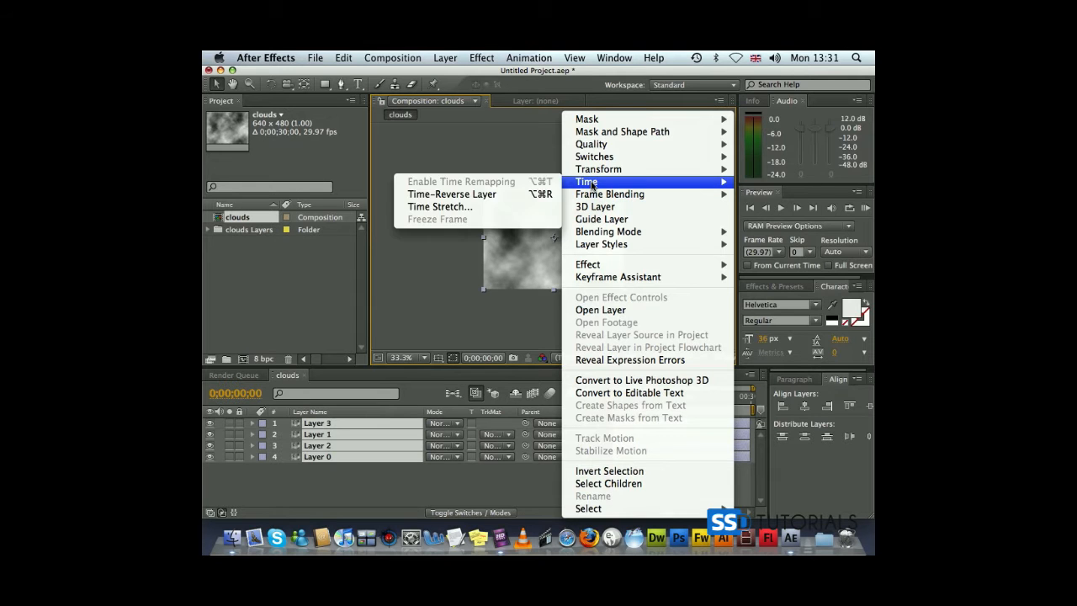
{"action": "mouse_move", "coordinate": [599, 169]}
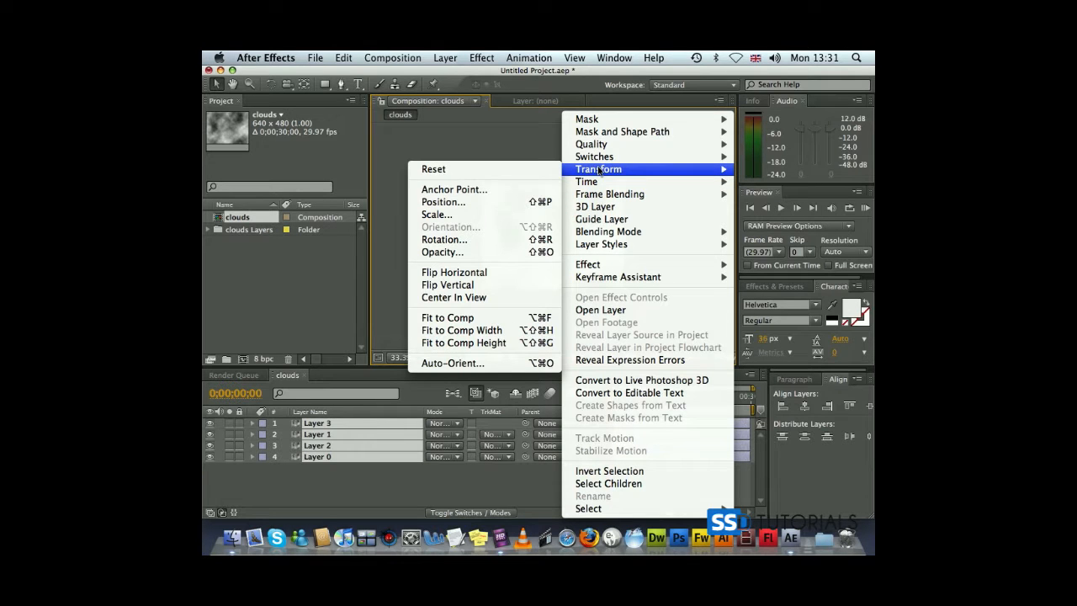
{"action": "left_click", "coordinate": [468, 218]}
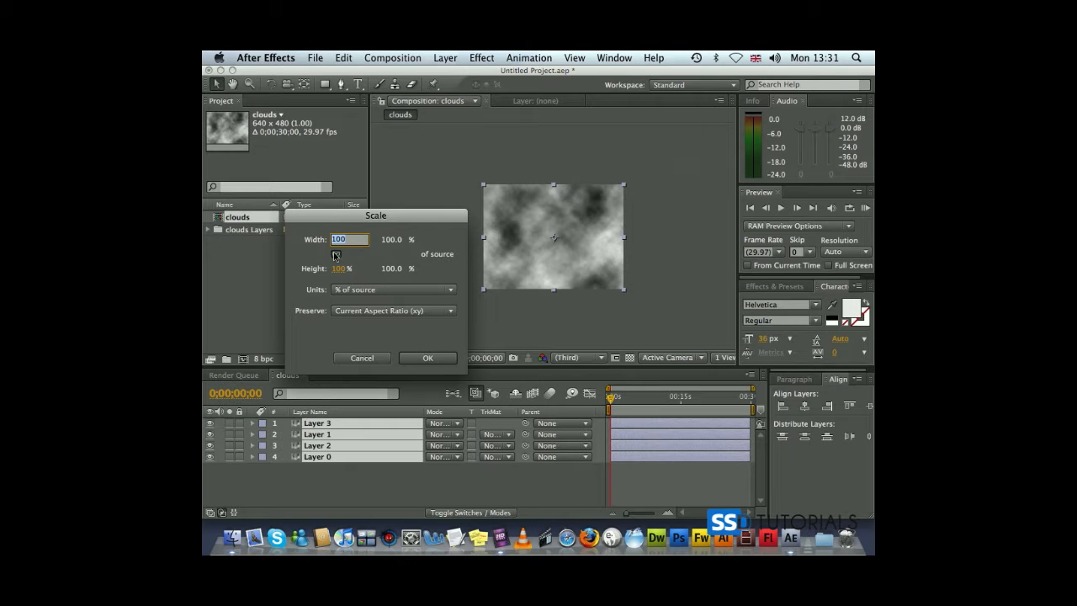
{"action": "type", "text": "200"}
{"action": "key", "text": "Return"}
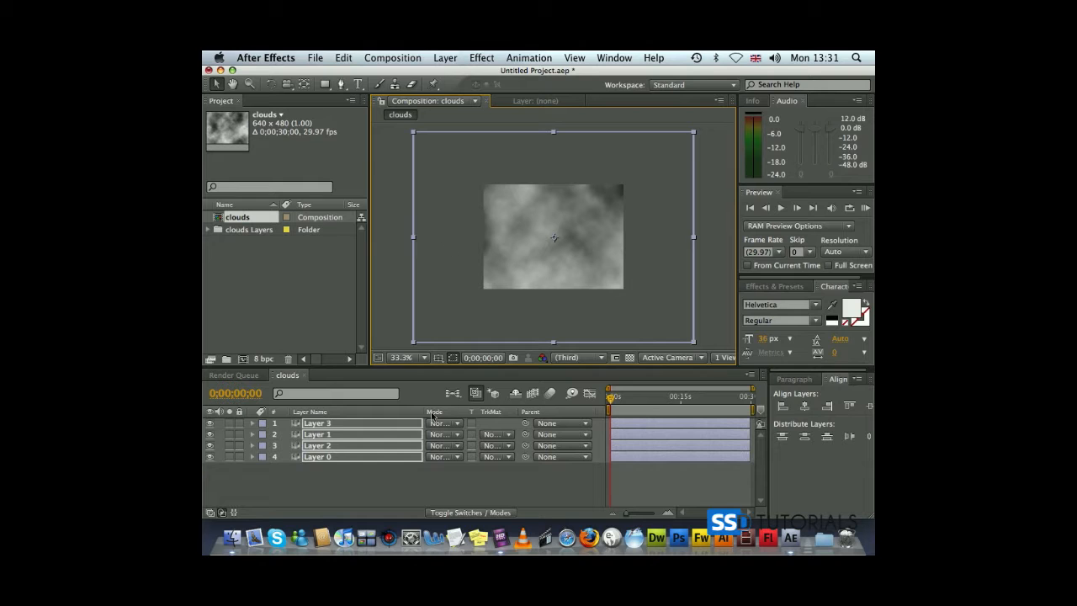
Hide the three layers above Layer 0 and enable Position and Opacity keyframing on Layer 0 at 0;00;00;00.
{"action": "left_click", "coordinate": [329, 481]}
{"action": "left_click_drag", "start_coordinate": [211, 423], "coordinate": [209, 433]}
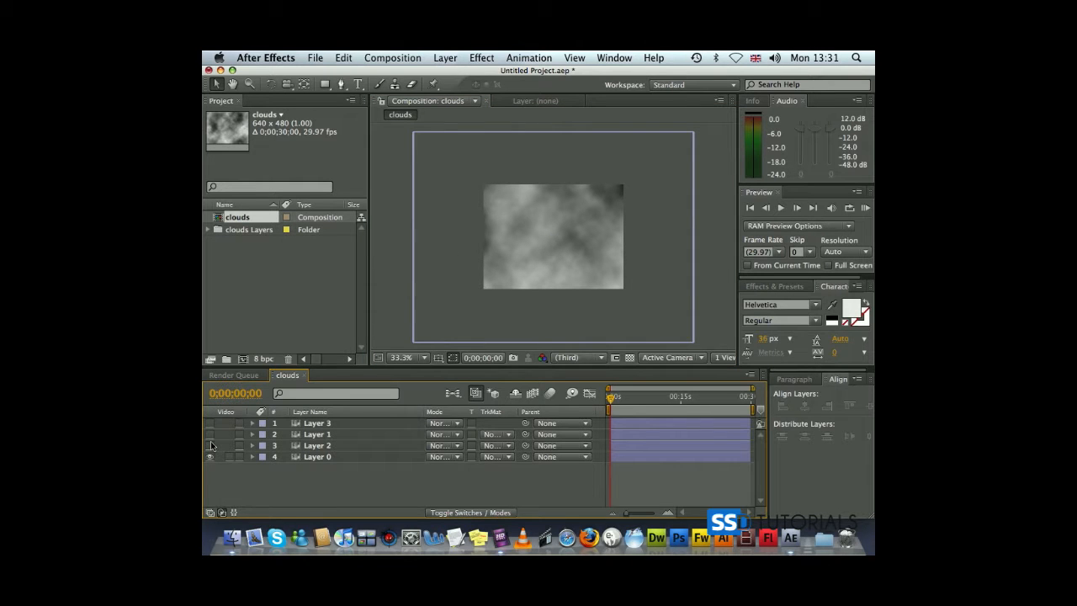
{"action": "left_click", "coordinate": [252, 457]}
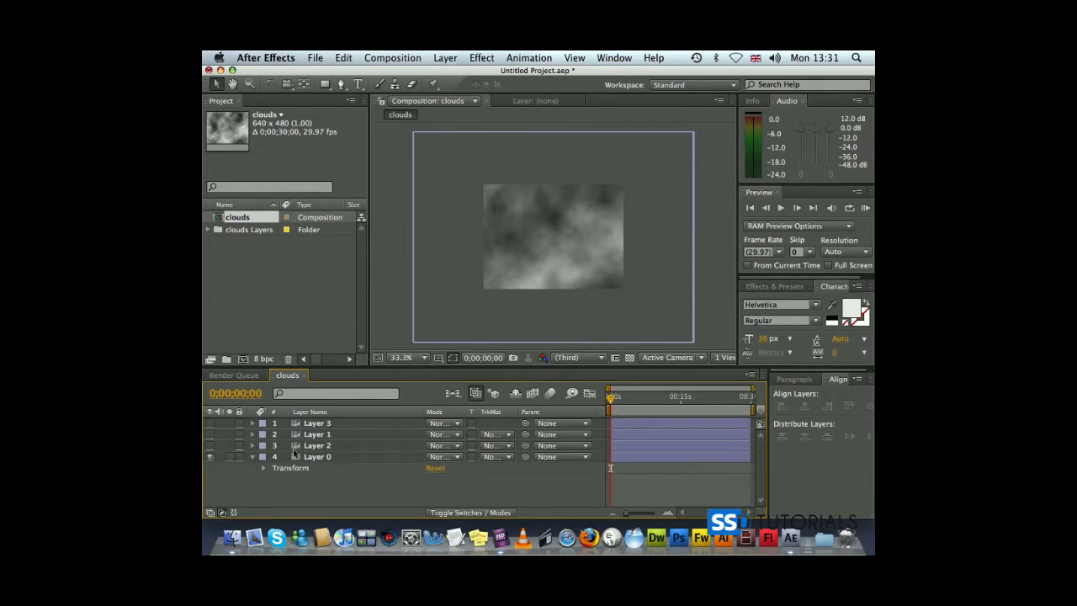
{"action": "left_click", "coordinate": [263, 469]}
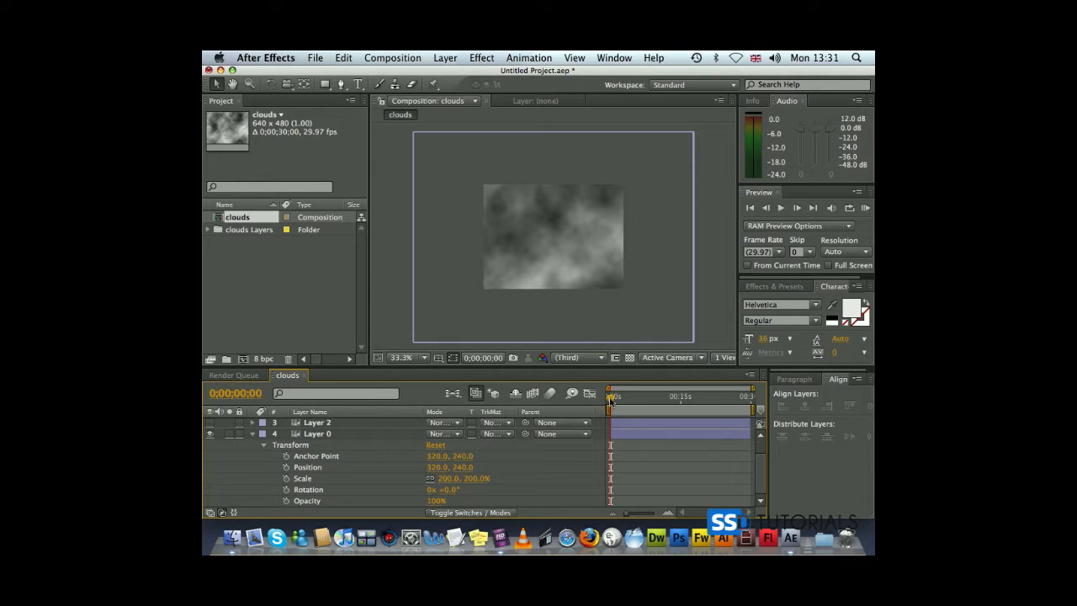
{"action": "left_click", "coordinate": [287, 467]}
{"action": "left_click", "coordinate": [286, 501]}
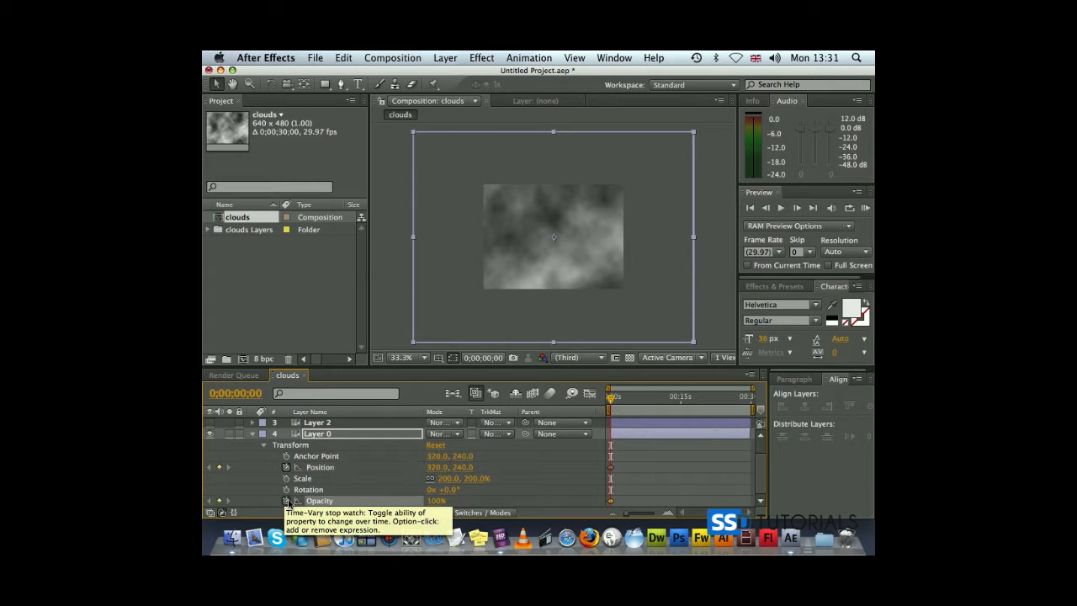
At 0;00;29;29, add Position and Opacity keyframes on Layer 0 with Position 9.0, 240.0 and Opacity 0%.
{"action": "left_click_drag", "start_coordinate": [612, 399], "coordinate": [811, 405]}
{"action": "left_click", "coordinate": [219, 467]}
{"action": "left_click", "coordinate": [220, 501]}
{"action": "mouse_move", "coordinate": [752, 402]}
{"action": "left_mouse_down"}
{"action": "mouse_move", "coordinate": [571, 408]}
{"action": "mouse_move", "coordinate": [753, 406]}
{"action": "left_mouse_up"}
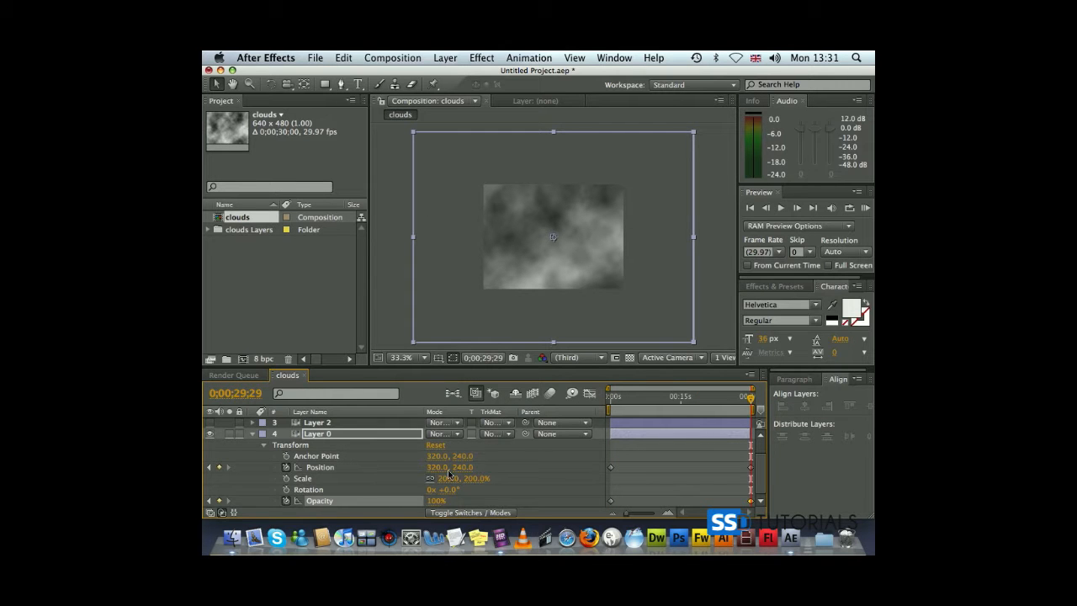
{"action": "left_click_drag", "start_coordinate": [436, 467], "coordinate": [245, 480]}
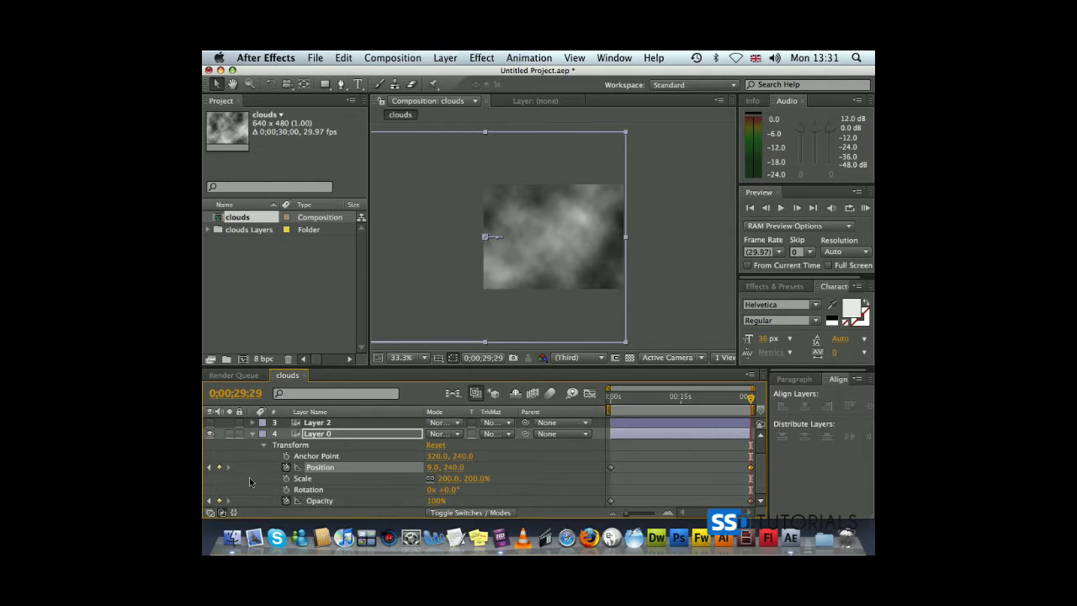
{"action": "left_click_drag", "start_coordinate": [440, 506], "coordinate": [228, 447]}
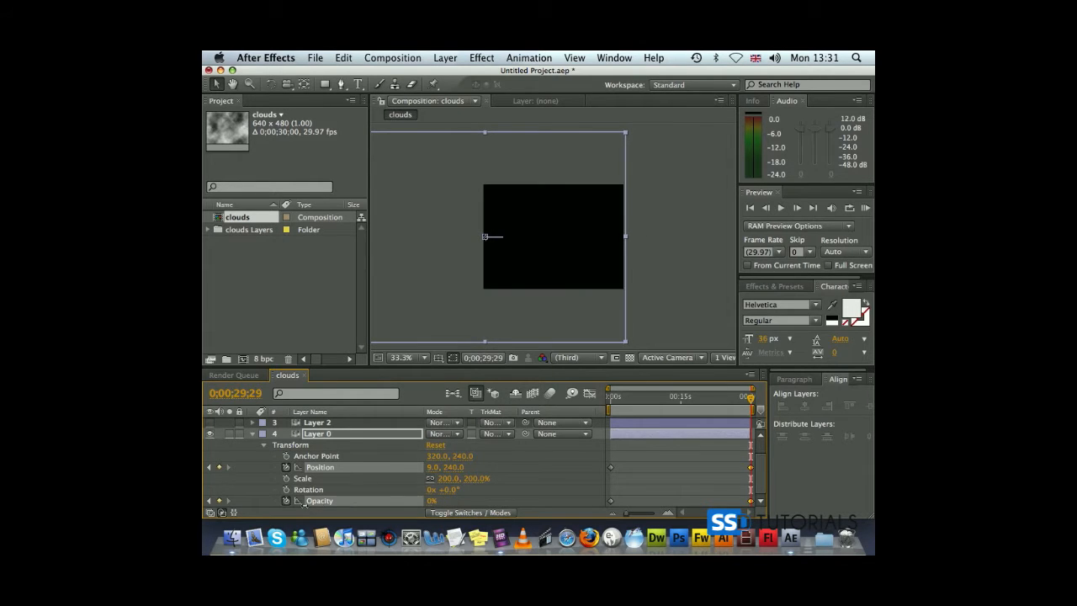
{"action": "left_click", "coordinate": [252, 434]}
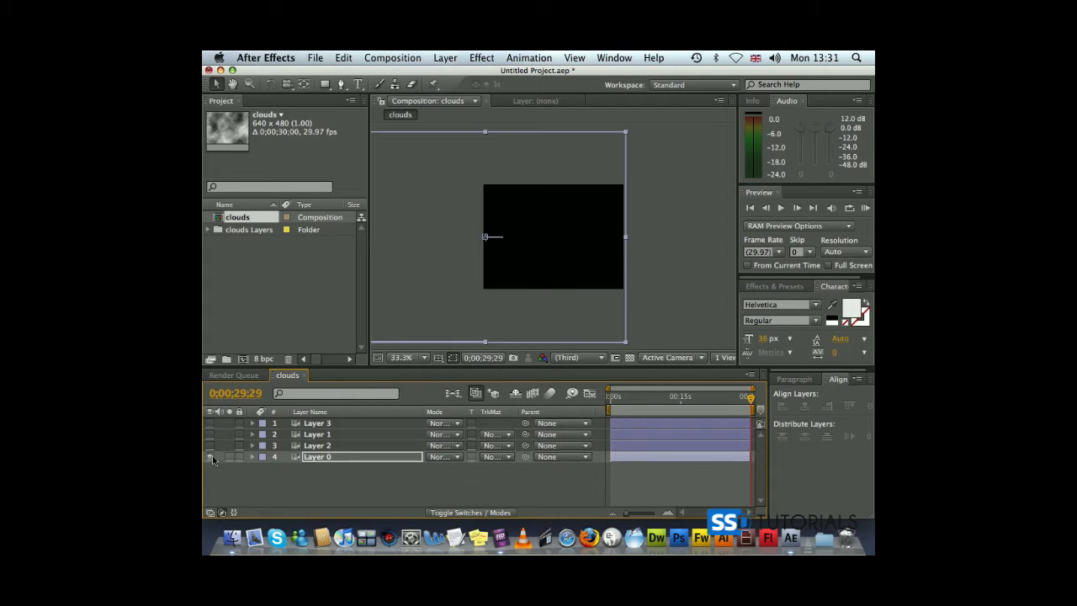
Show Layer 2 and enable Position and Opacity keyframing on it at 0;00;29;29.
{"action": "left_click", "coordinate": [210, 446]}
{"action": "left_click", "coordinate": [251, 445]}
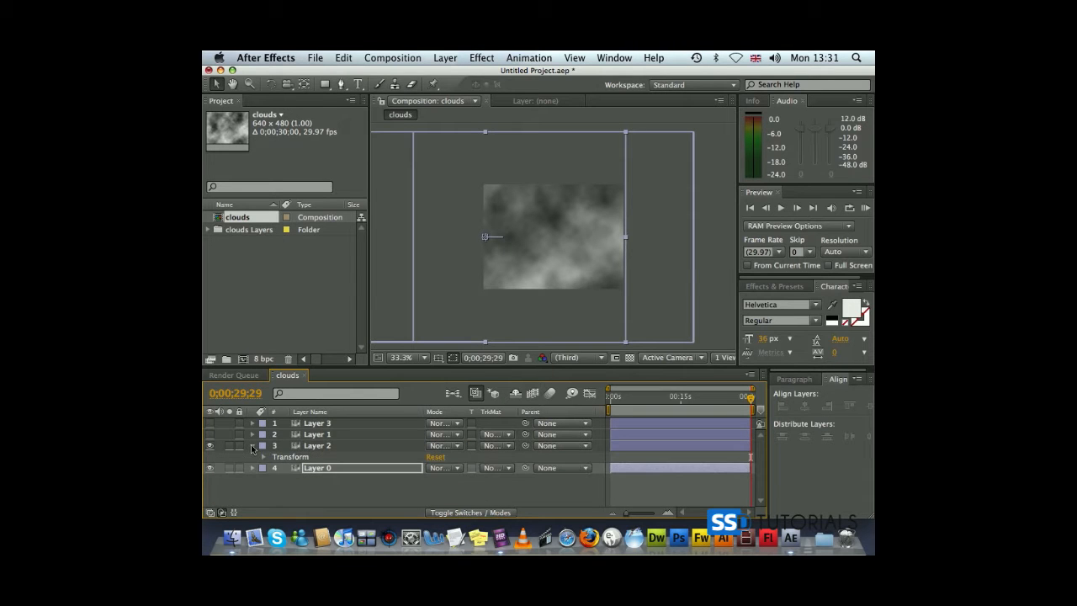
{"action": "left_click", "coordinate": [264, 457]}
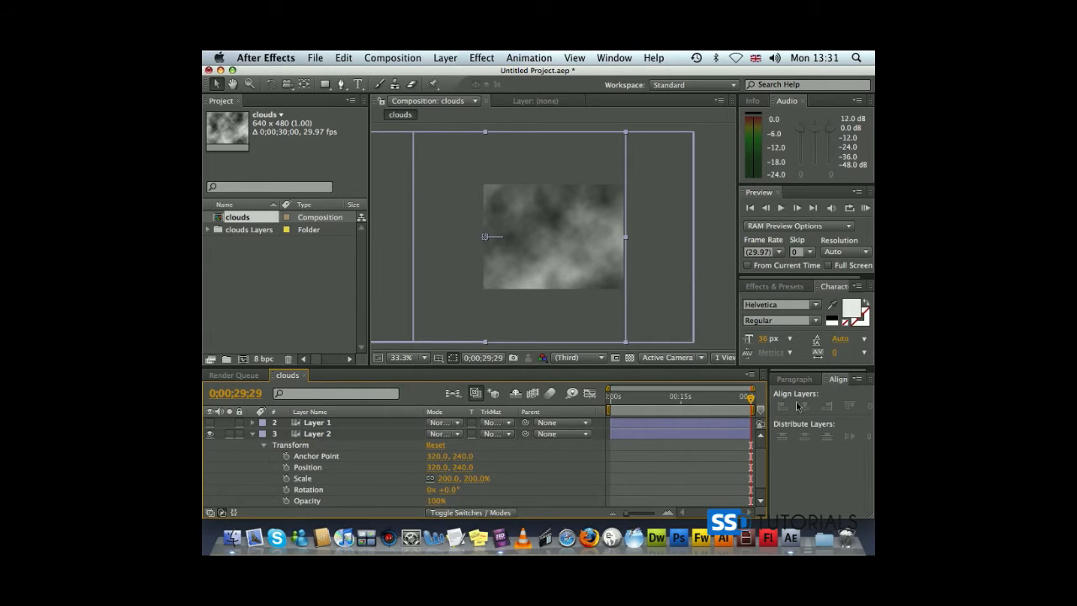
{"action": "left_click", "coordinate": [287, 468]}
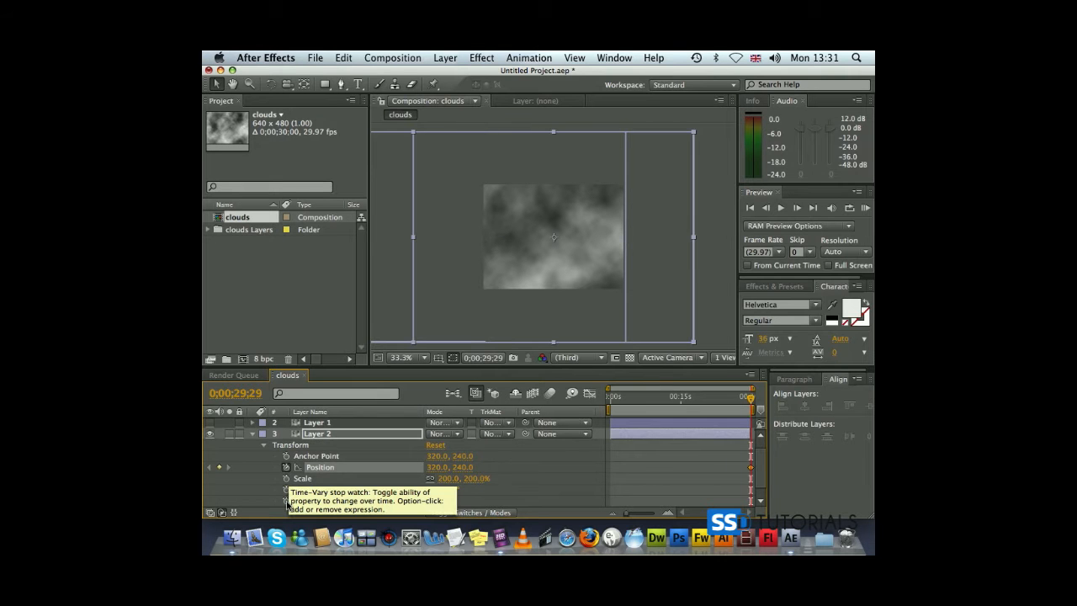
{"action": "left_click", "coordinate": [286, 501]}
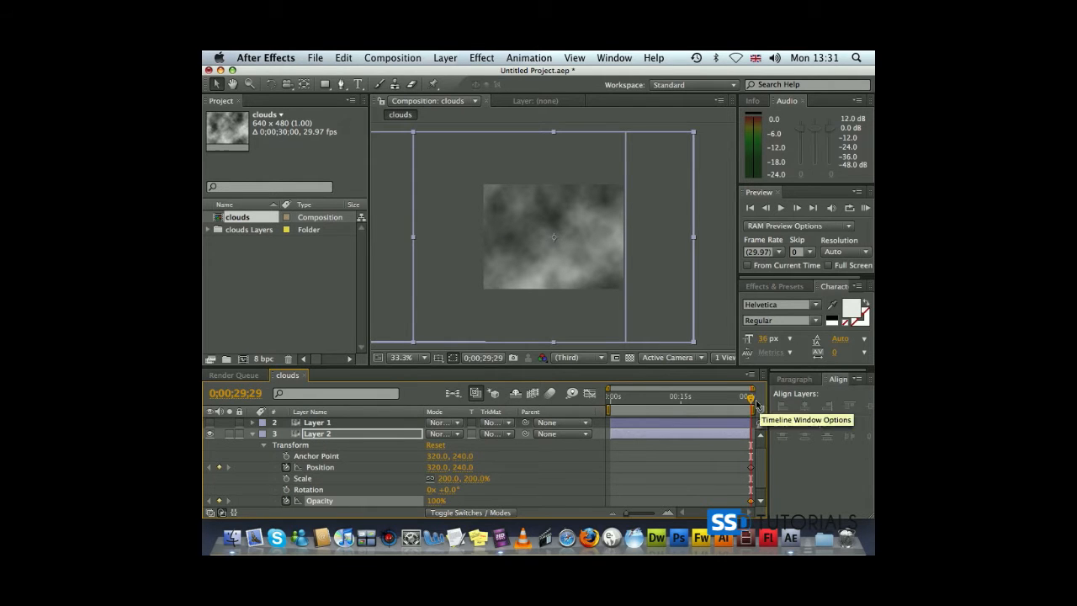
At 0;00;00;00, add Layer 2 keyframes with Position 633.0, 240.0 and Opacity lowered to almost fully transparent.
{"action": "key", "text": "Home"}
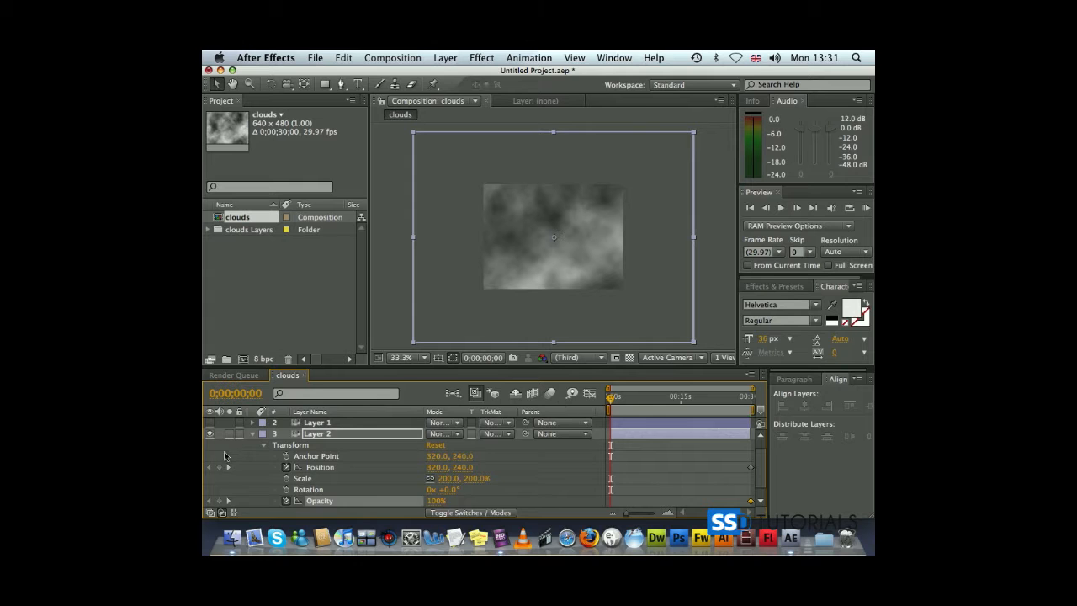
{"action": "left_click", "coordinate": [218, 467]}
{"action": "left_click", "coordinate": [218, 501]}
{"action": "left_click_drag", "start_coordinate": [432, 473], "coordinate": [639, 467]}
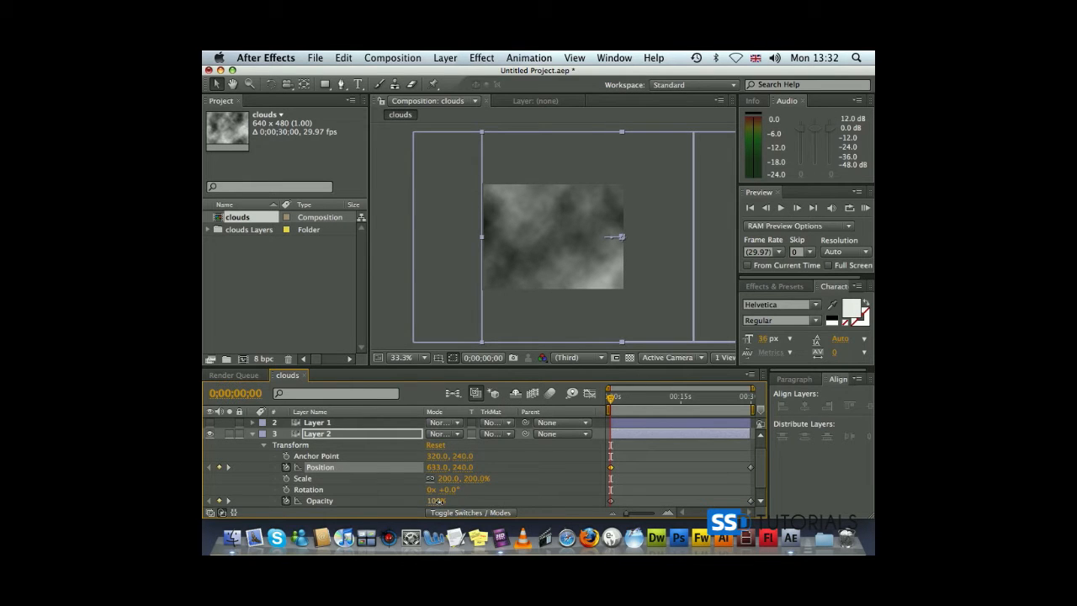
{"action": "left_click_drag", "start_coordinate": [437, 506], "coordinate": [362, 505]}
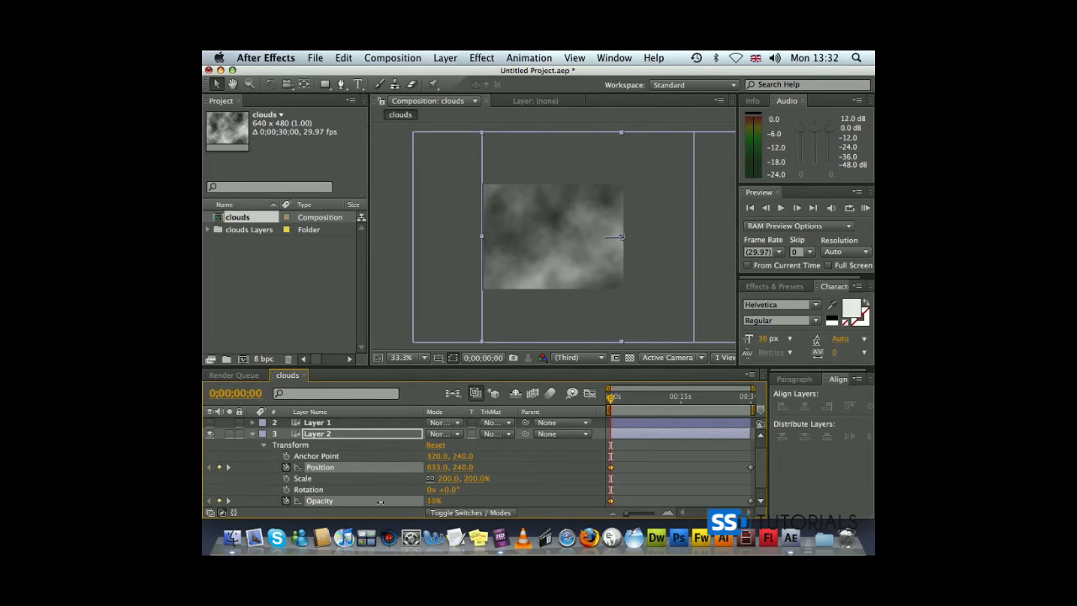
{"action": "left_click", "coordinate": [253, 434]}
Show Layer 1 and enable Position and Opacity keyframing on it at 0;00;00;00.
{"action": "left_click", "coordinate": [210, 434]}
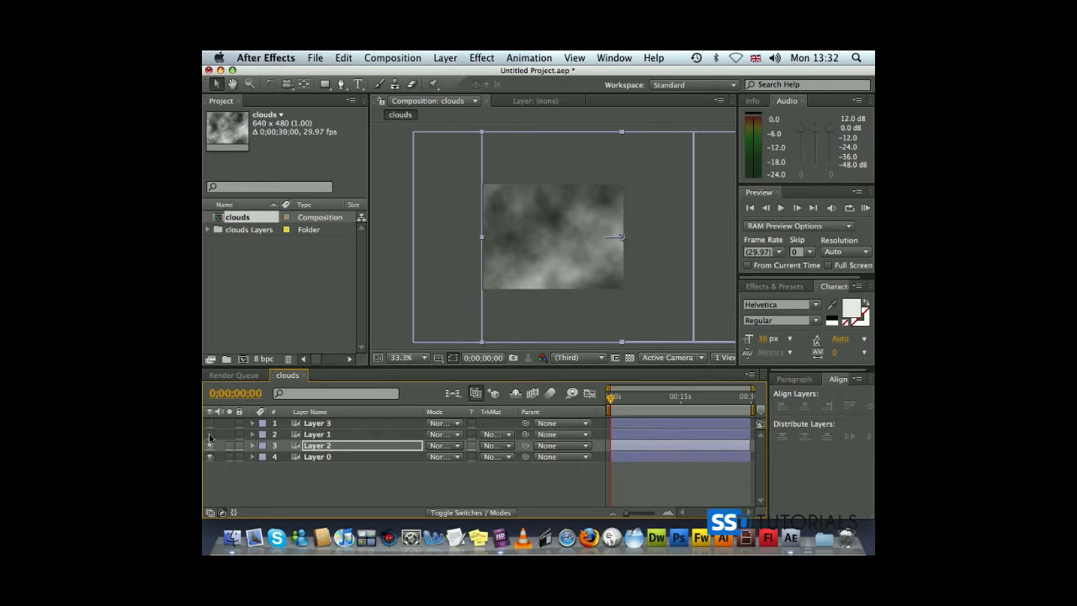
{"action": "left_click", "coordinate": [252, 435]}
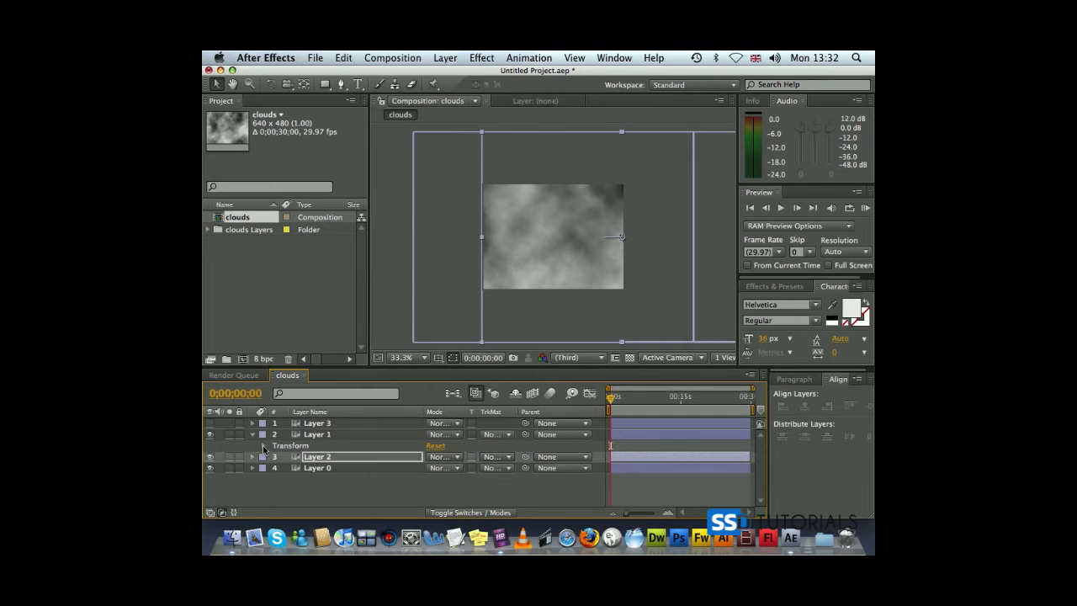
{"action": "left_click", "coordinate": [263, 446]}
{"action": "left_click", "coordinate": [286, 467]}
{"action": "left_click", "coordinate": [286, 501]}
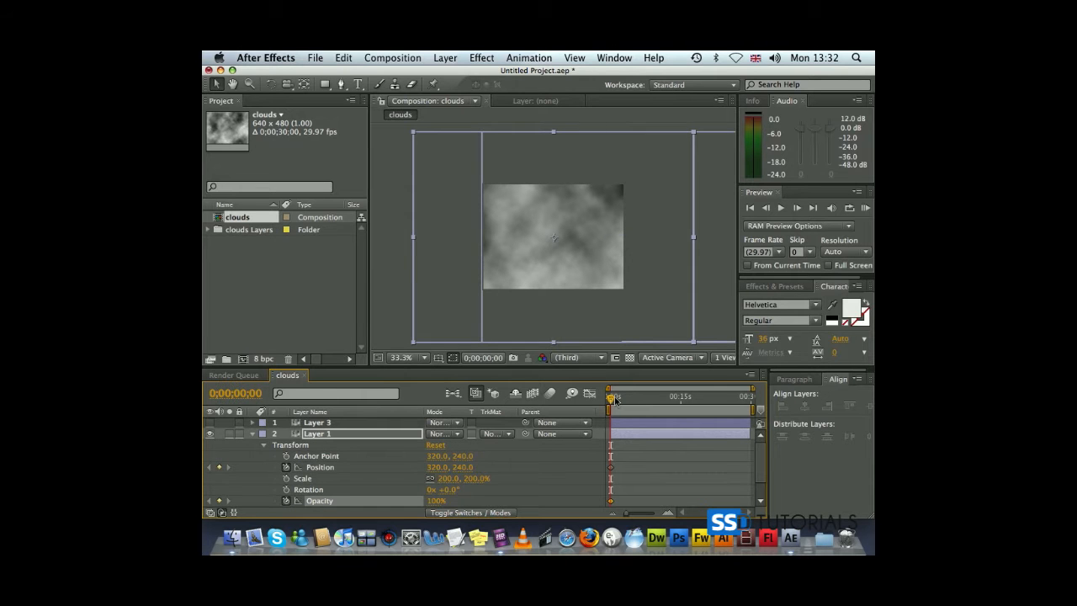
At 0;00;29;29, add Layer 1 keyframes with Position 8.0, 2.0 and Opacity 0%.
{"action": "left_click_drag", "start_coordinate": [612, 403], "coordinate": [751, 401]}
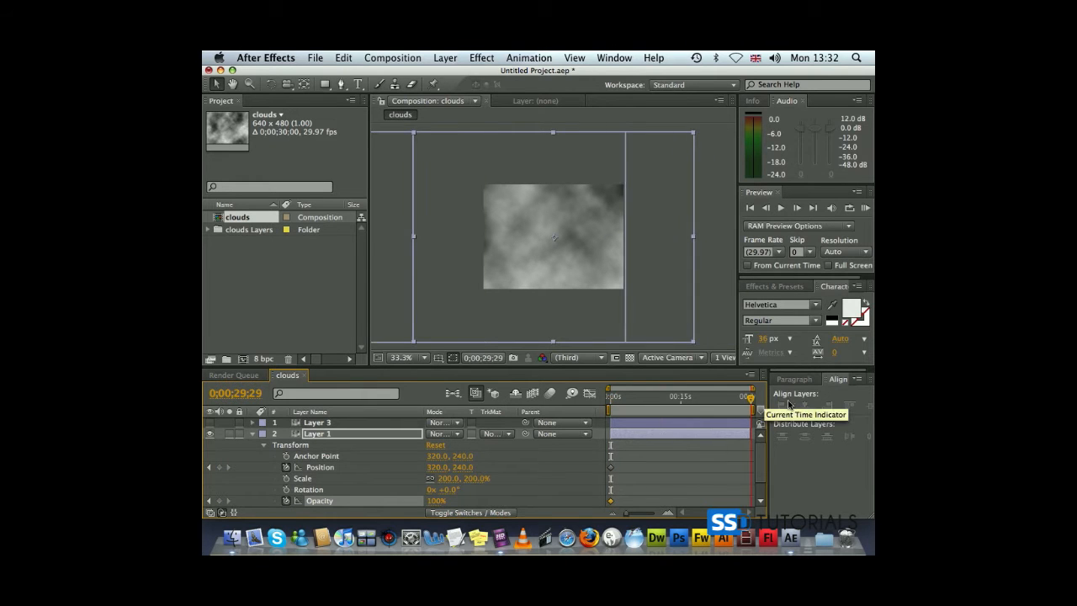
{"action": "left_click", "coordinate": [220, 468]}
{"action": "left_click", "coordinate": [219, 501]}
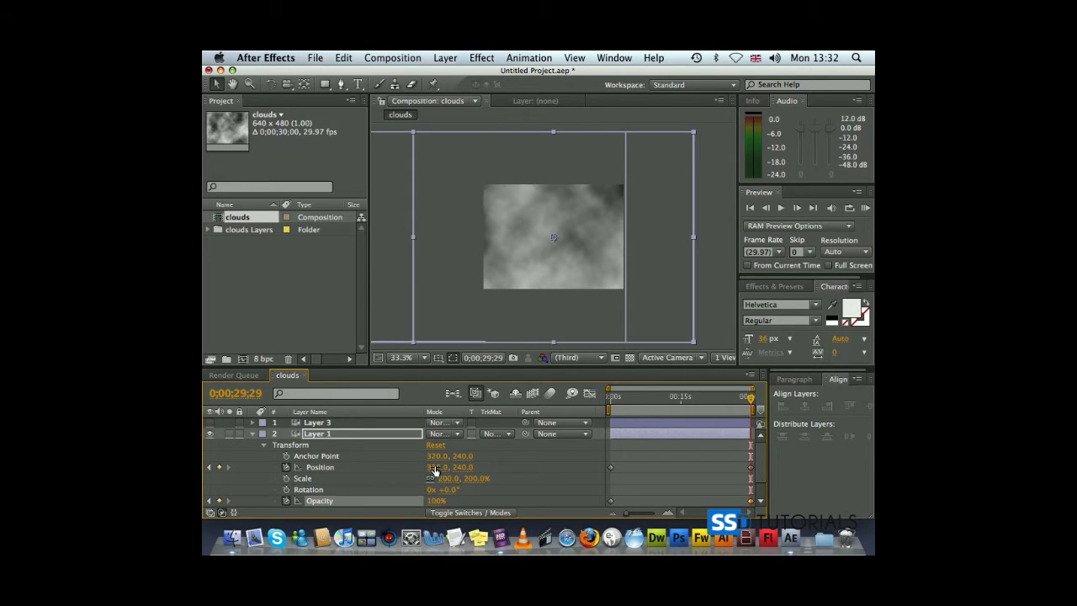
{"action": "left_click_drag", "start_coordinate": [437, 467], "coordinate": [236, 476]}
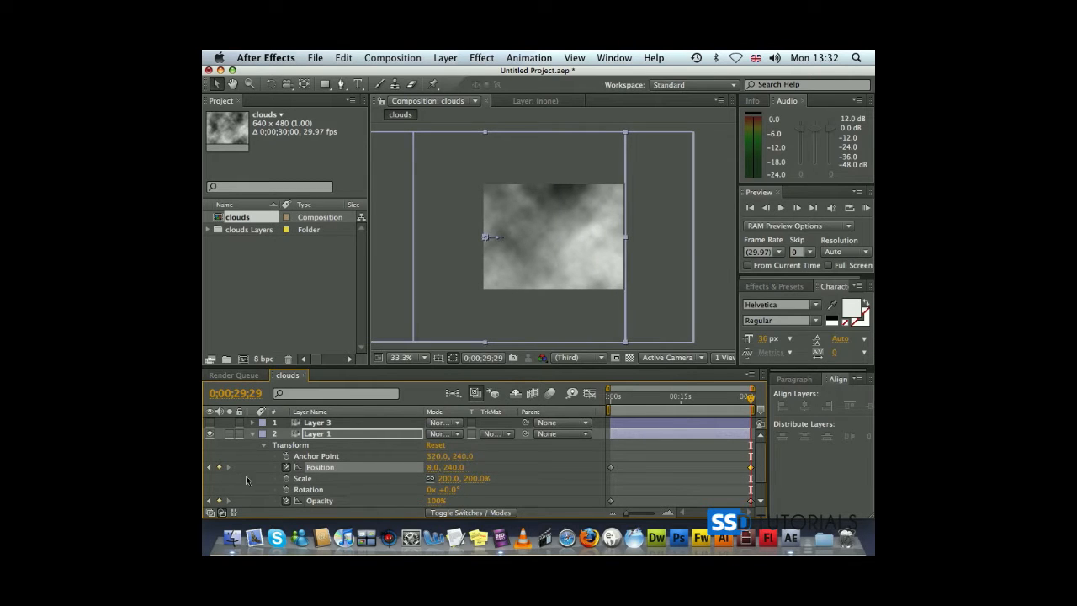
{"action": "left_click_drag", "start_coordinate": [447, 469], "coordinate": [286, 480]}
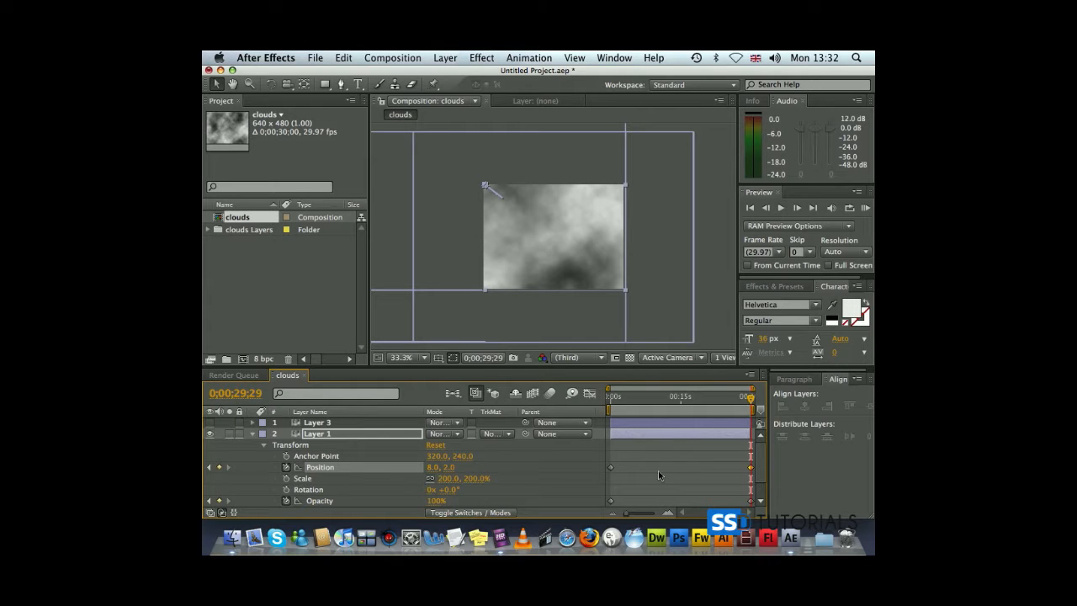
{"action": "left_click_drag", "start_coordinate": [436, 501], "coordinate": [360, 504]}
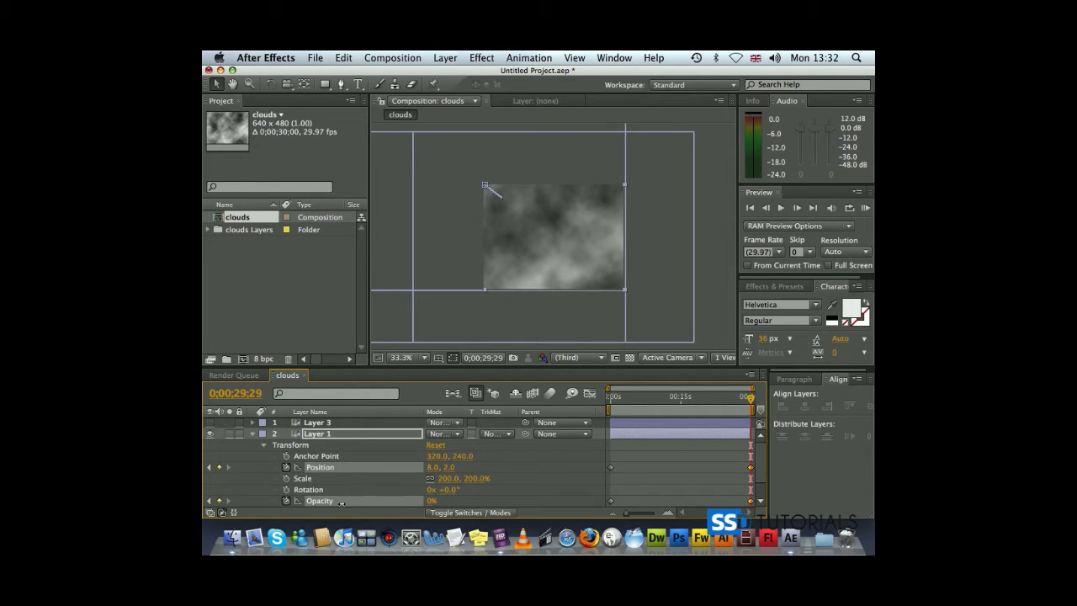
{"action": "left_click_drag", "start_coordinate": [283, 505], "coordinate": [288, 506]}
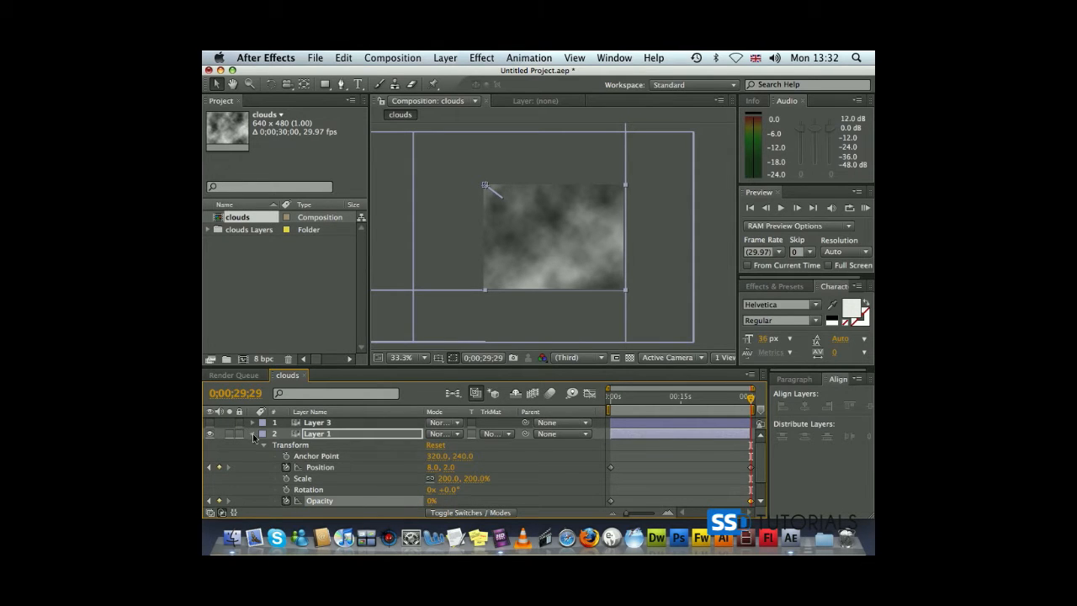
{"action": "left_click", "coordinate": [252, 434]}
Show Layer 3 and enable Position and Opacity keyframing on it at 0;00;29;29.
{"action": "left_click", "coordinate": [210, 423]}
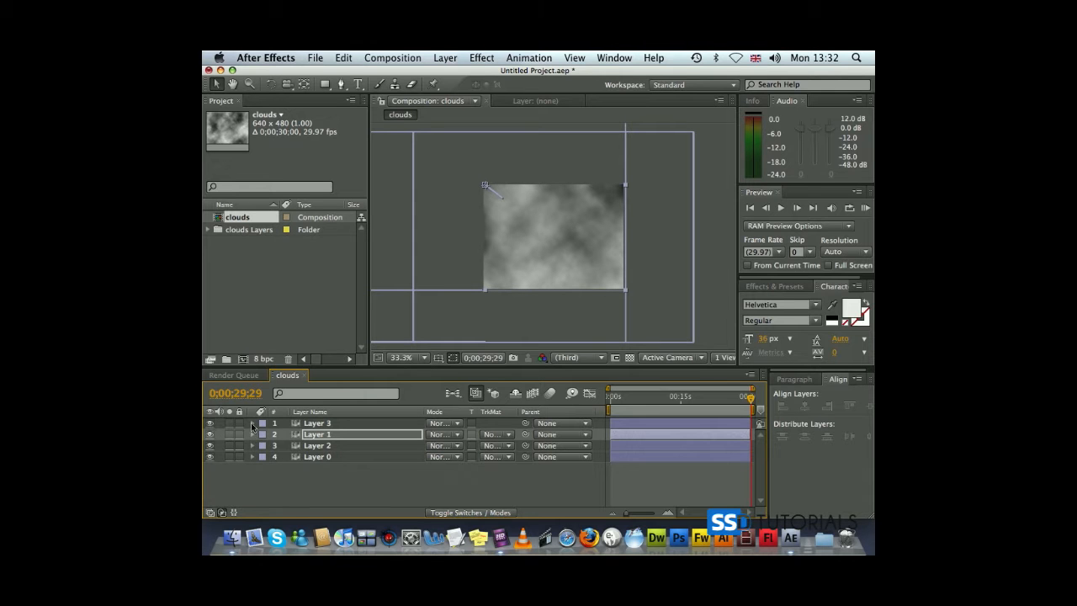
{"action": "left_click", "coordinate": [253, 423]}
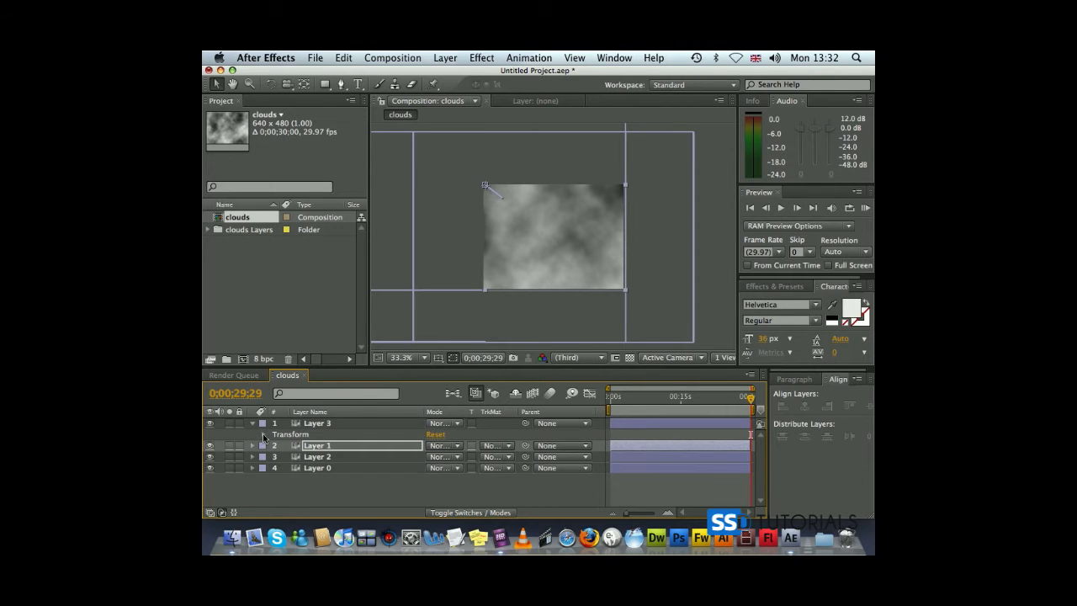
{"action": "left_click", "coordinate": [263, 434]}
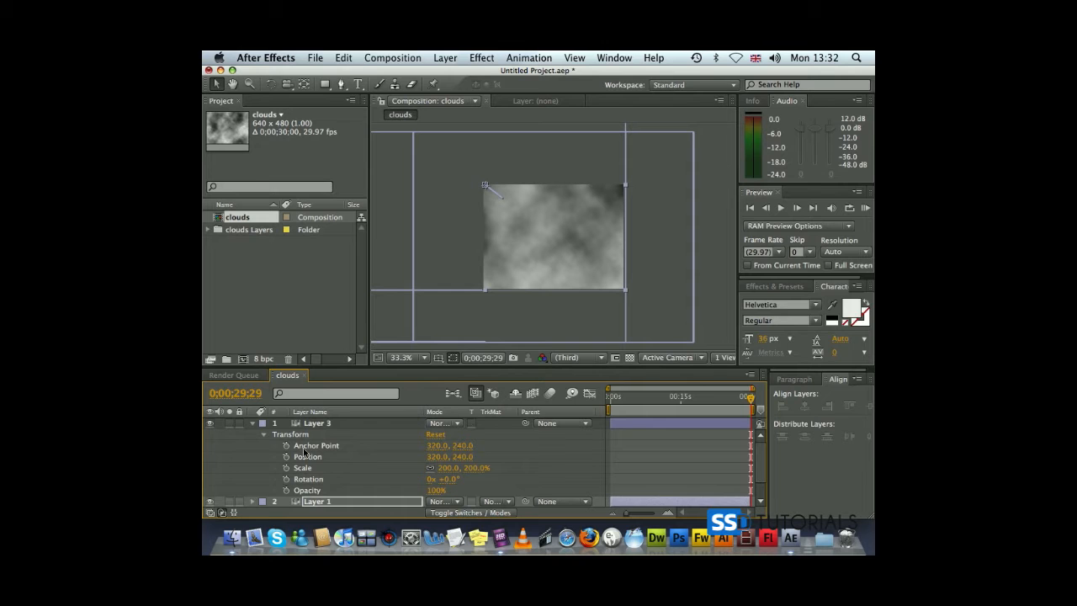
{"action": "left_click", "coordinate": [287, 457]}
{"action": "left_click", "coordinate": [286, 490]}
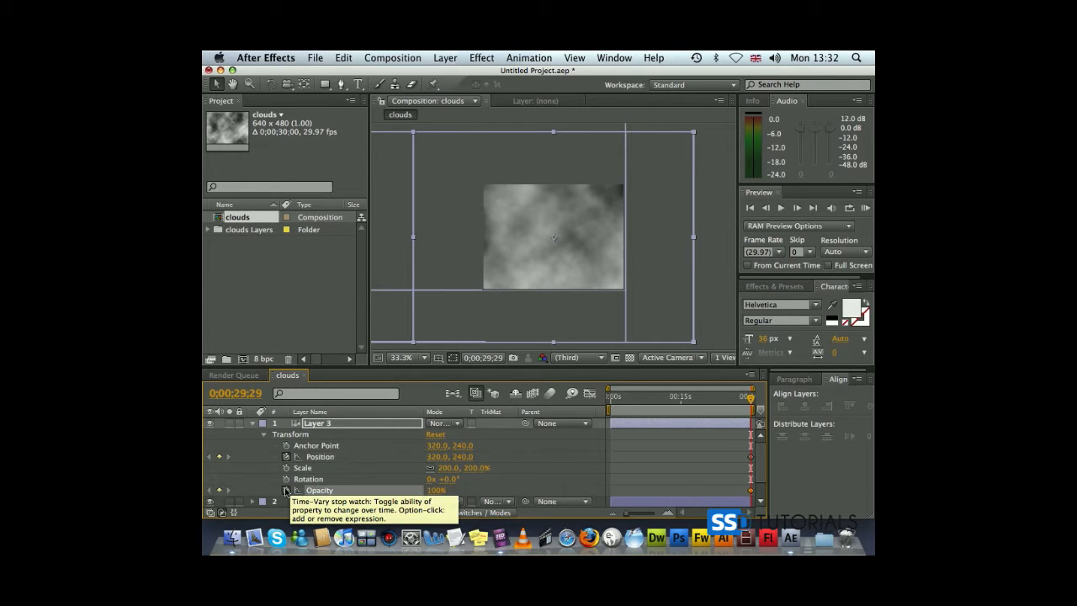
At 0;00;00;00, add Layer 3 keyframes with Position 635.0, 473.0 and Opacity 0%.
{"action": "key", "text": "Home"}
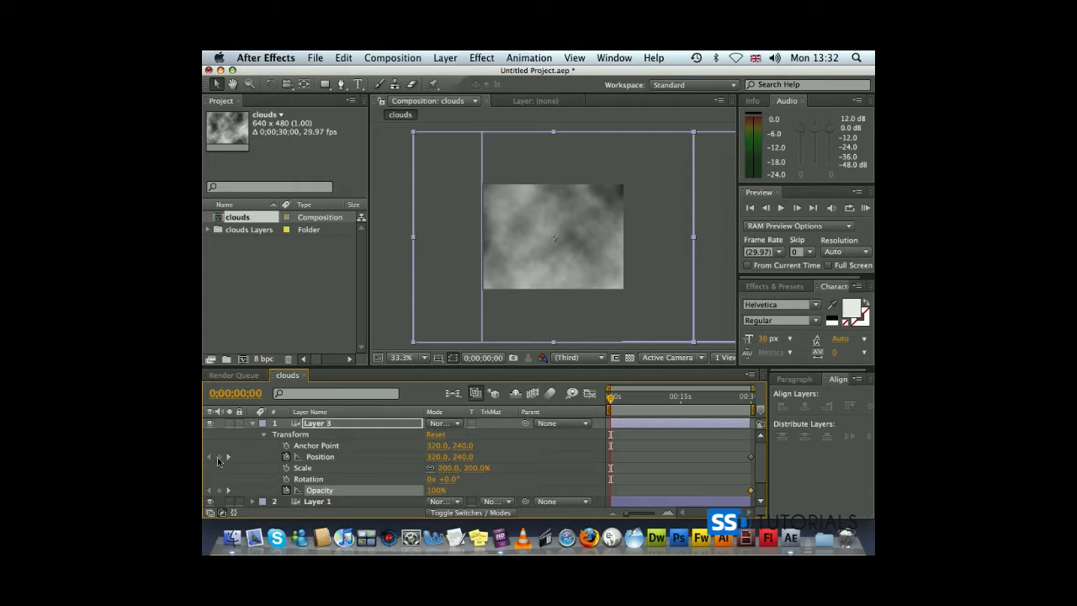
{"action": "left_click", "coordinate": [219, 457]}
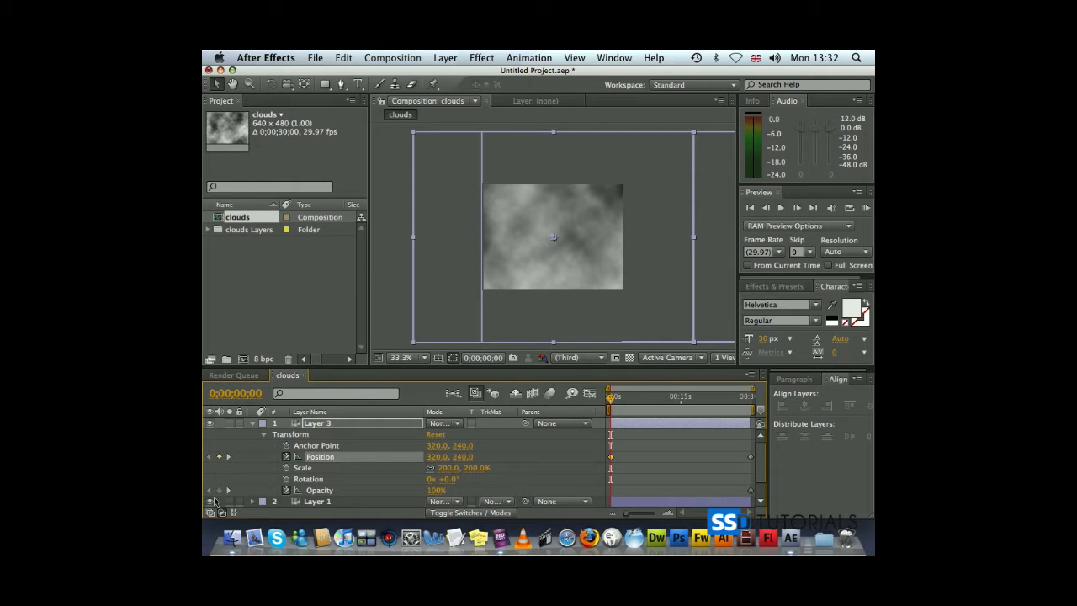
{"action": "left_click", "coordinate": [218, 490]}
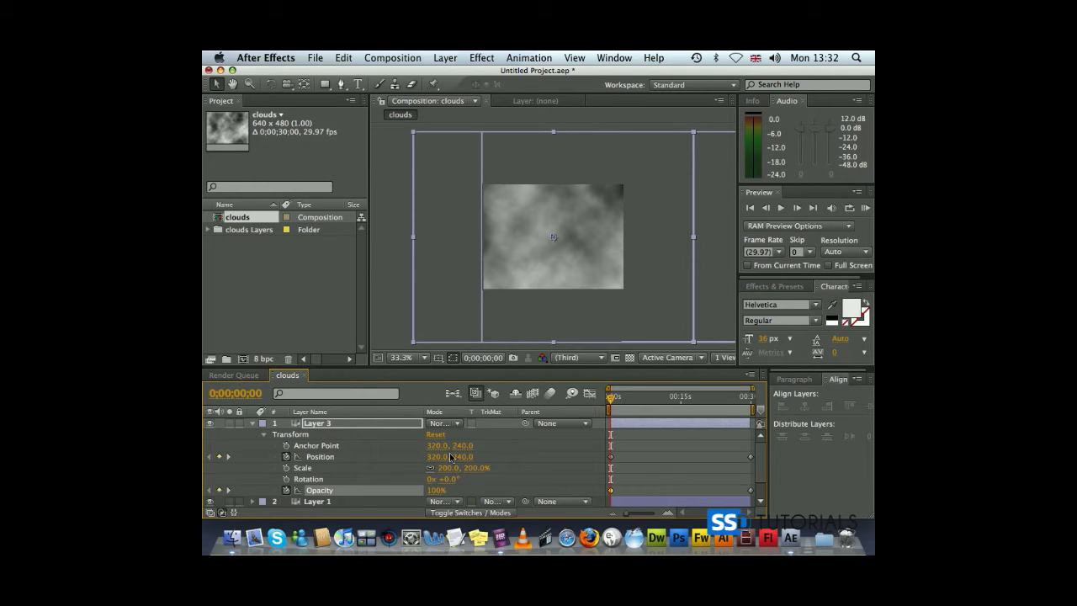
{"action": "left_click_drag", "start_coordinate": [439, 457], "coordinate": [645, 456]}
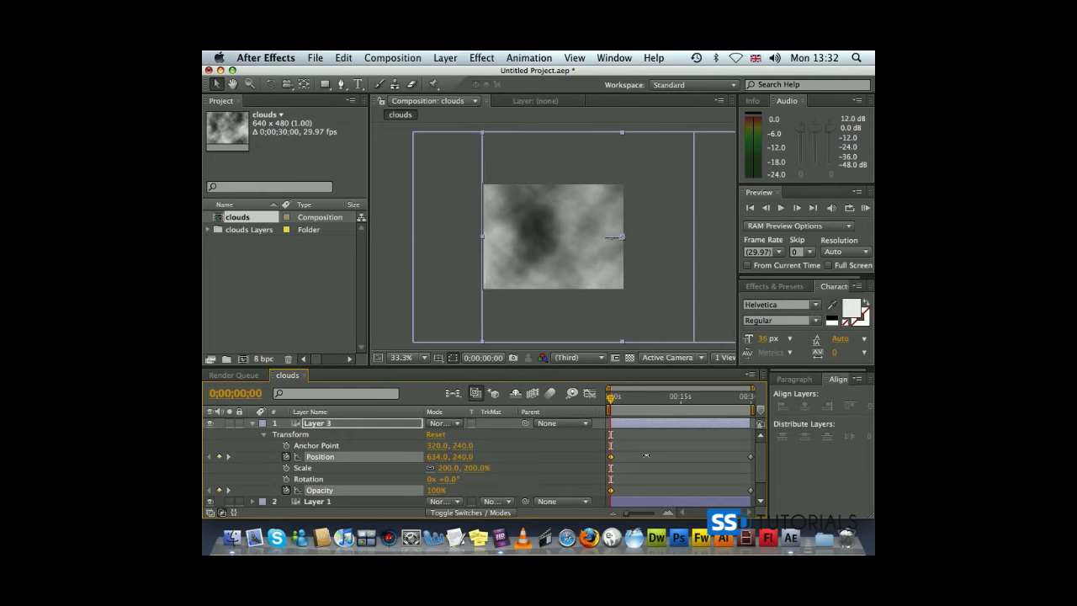
{"action": "left_click_drag", "start_coordinate": [463, 457], "coordinate": [616, 460]}
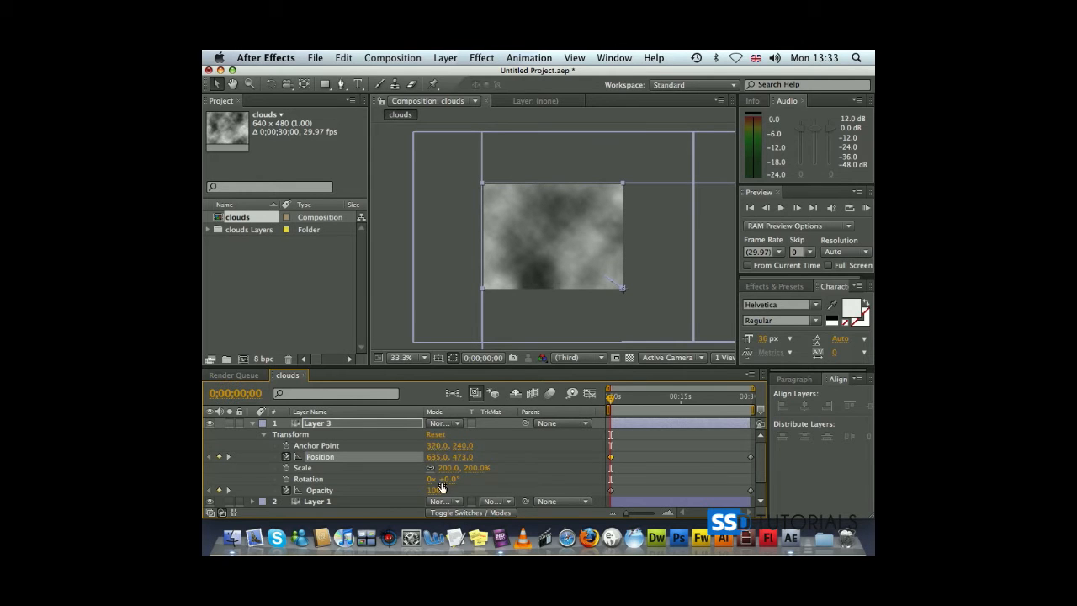
{"action": "left_click_drag", "start_coordinate": [434, 491], "coordinate": [322, 497]}
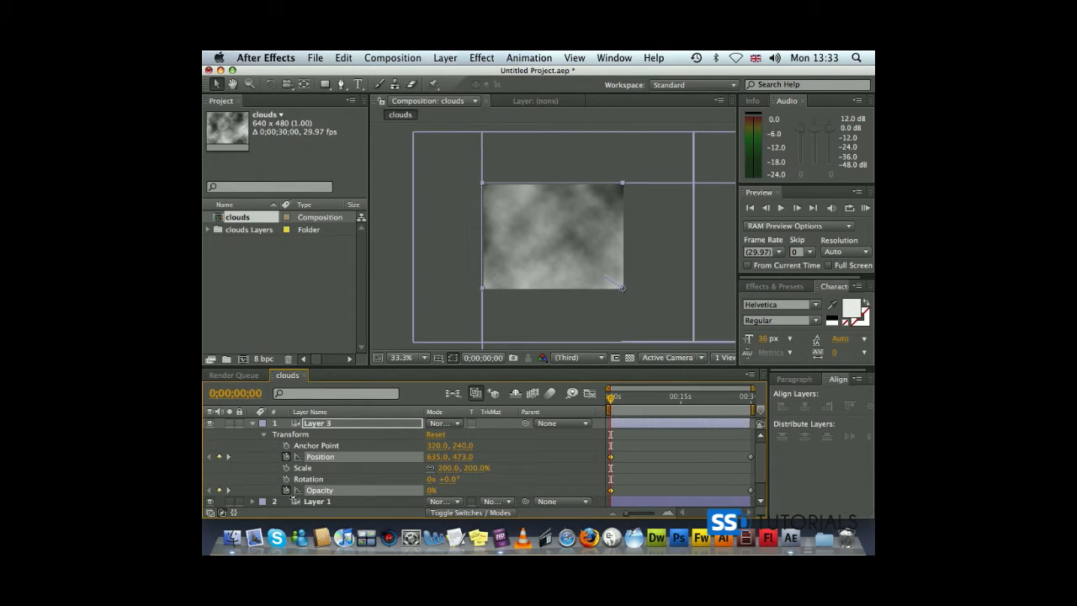
{"action": "left_click", "coordinate": [251, 423]}
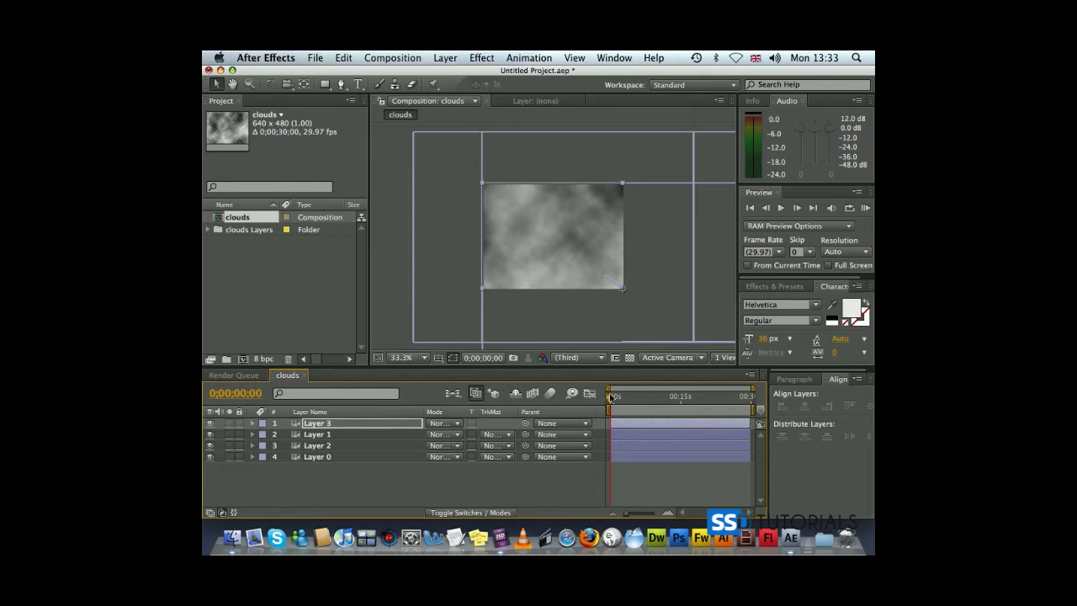
Set the blending mode of Layer 3, Layer 1 and Layer 2 to Screen and preview the animation through to 0;00;29;29.
{"action": "mouse_move", "coordinate": [611, 403]}
{"action": "left_mouse_down"}
{"action": "mouse_move", "coordinate": [641, 404]}
{"action": "mouse_move", "coordinate": [597, 406]}
{"action": "left_mouse_up"}
{"action": "left_click", "coordinate": [441, 423]}
{"action": "left_click", "coordinate": [389, 425]}
{"action": "left_click", "coordinate": [385, 444], "text": "shift"}
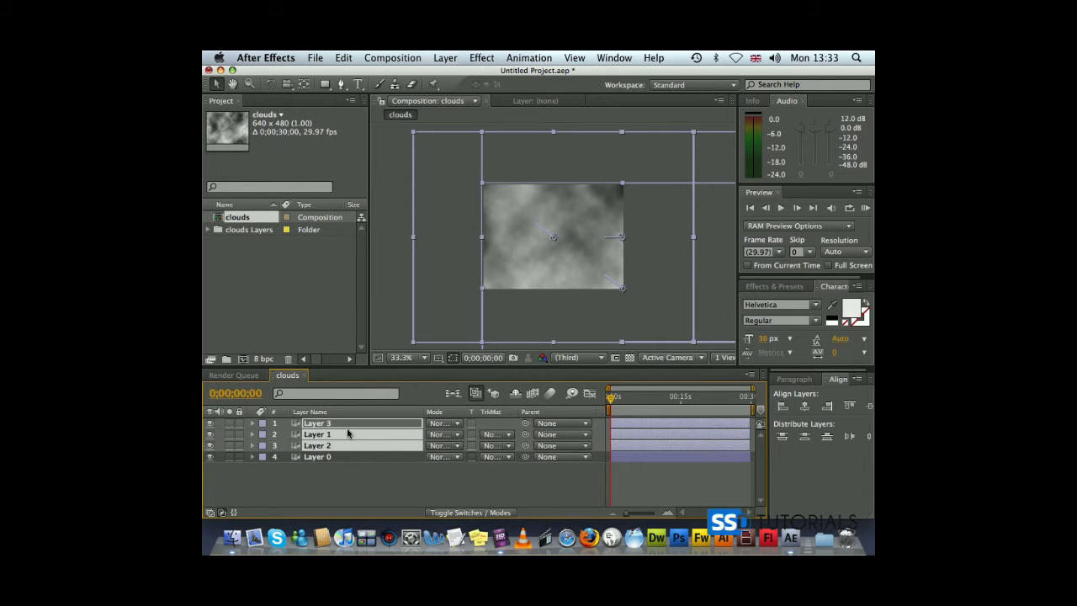
{"action": "left_click", "coordinate": [457, 424]}
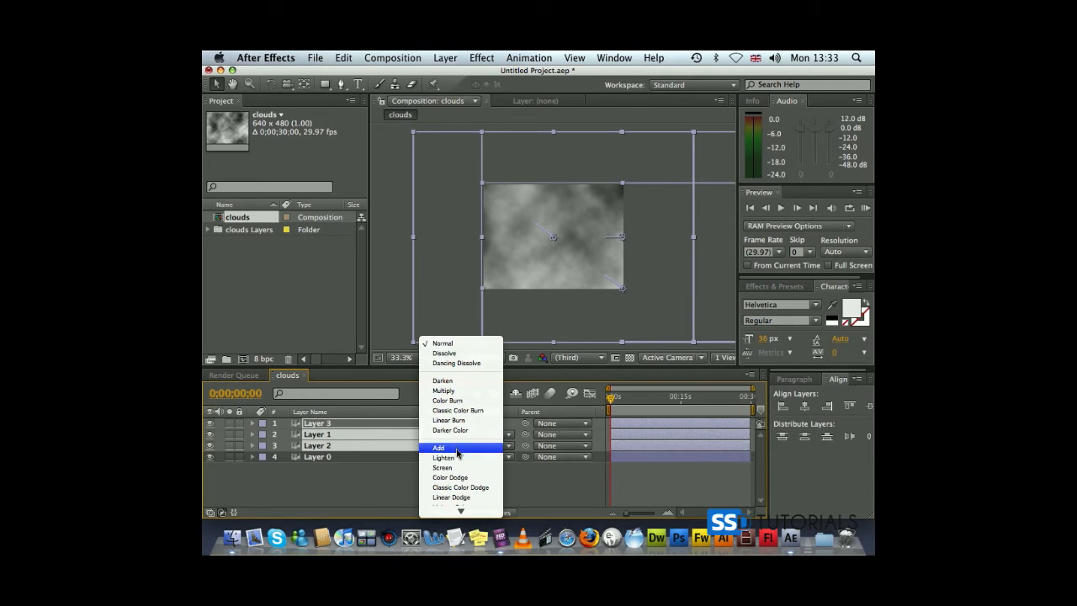
{"action": "left_click", "coordinate": [452, 467]}
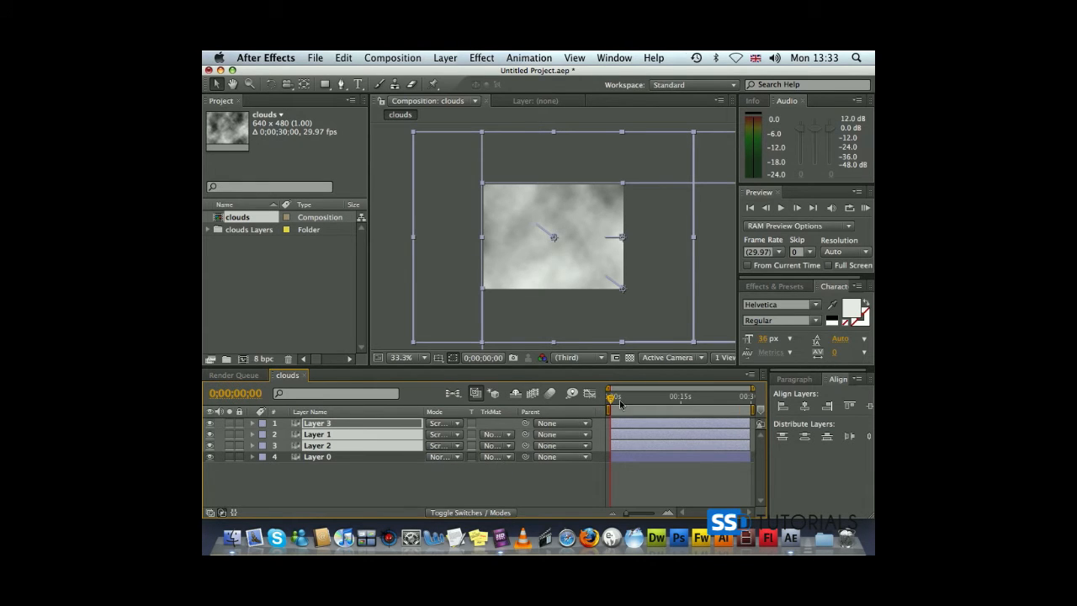
{"action": "left_click_drag", "start_coordinate": [612, 401], "coordinate": [828, 399]}
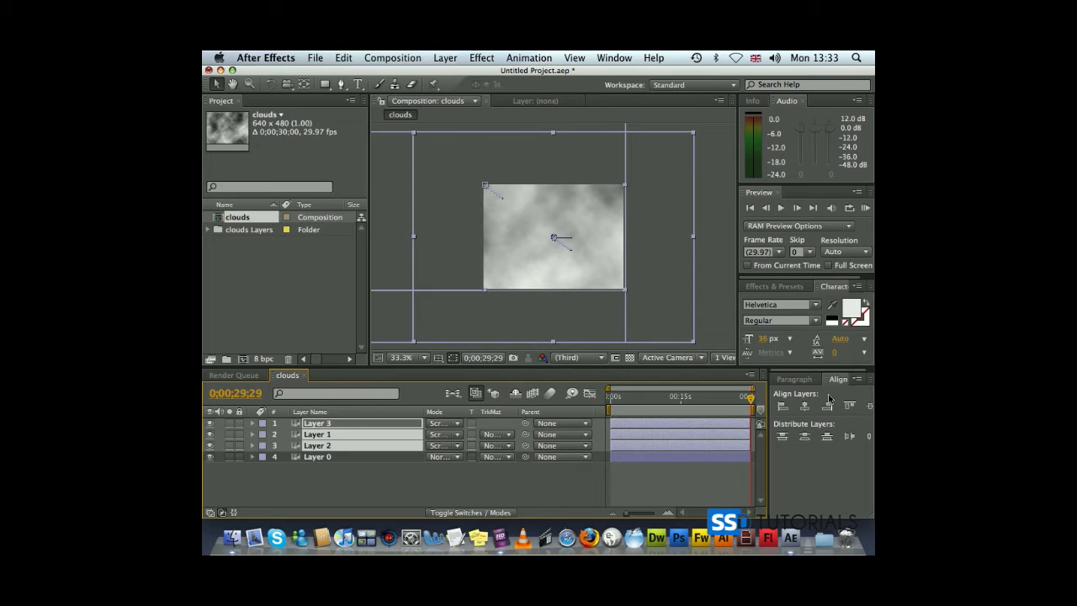
Return to 0;00;00;00, add the clouds composition to the render queue and accept the QuickTime Movie format with RGB channels in its output module.
{"action": "key", "text": "Home"}
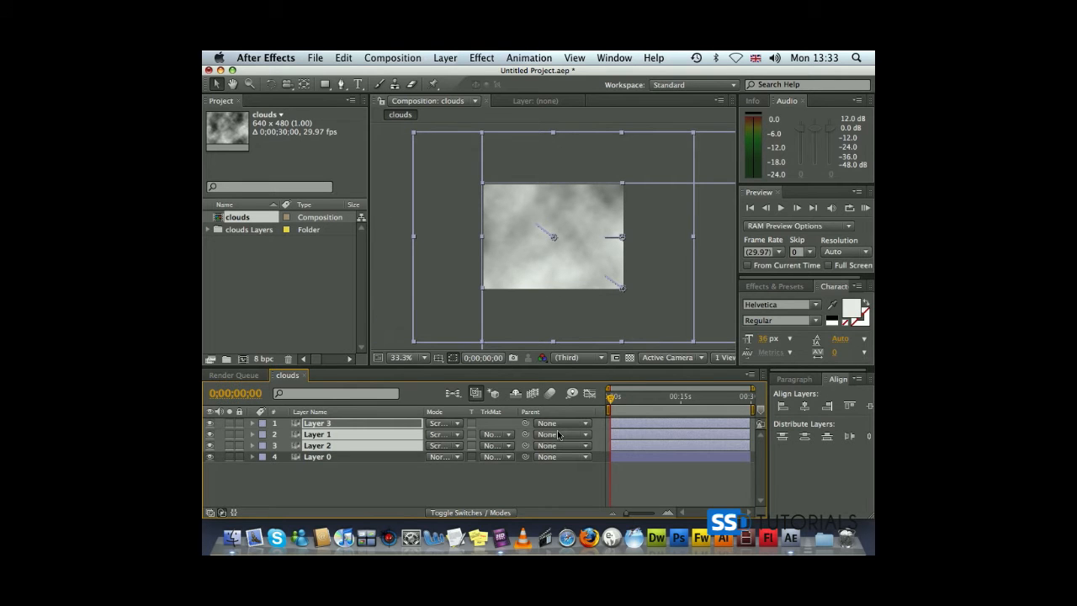
{"action": "left_click_drag", "start_coordinate": [610, 401], "coordinate": [557, 399]}
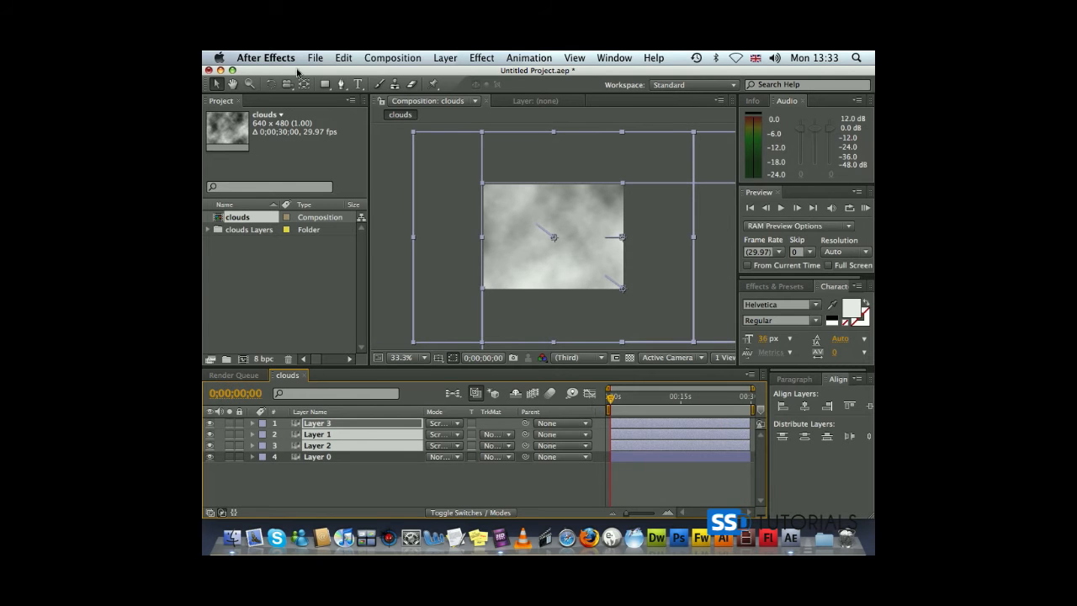
{"action": "left_click", "coordinate": [382, 59]}
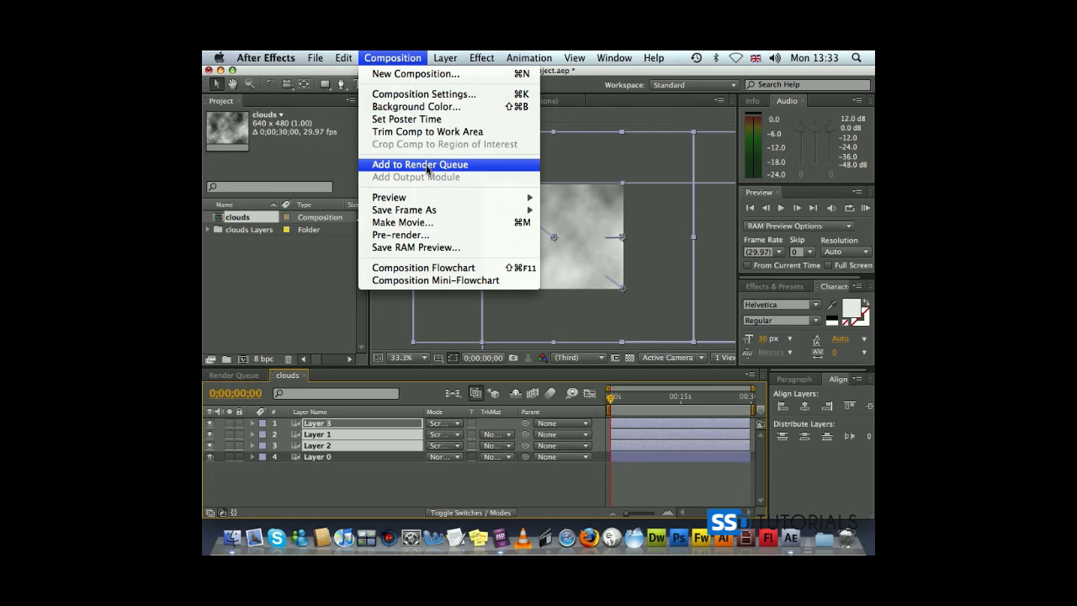
{"action": "left_click", "coordinate": [427, 164]}
{"action": "left_click", "coordinate": [304, 460]}
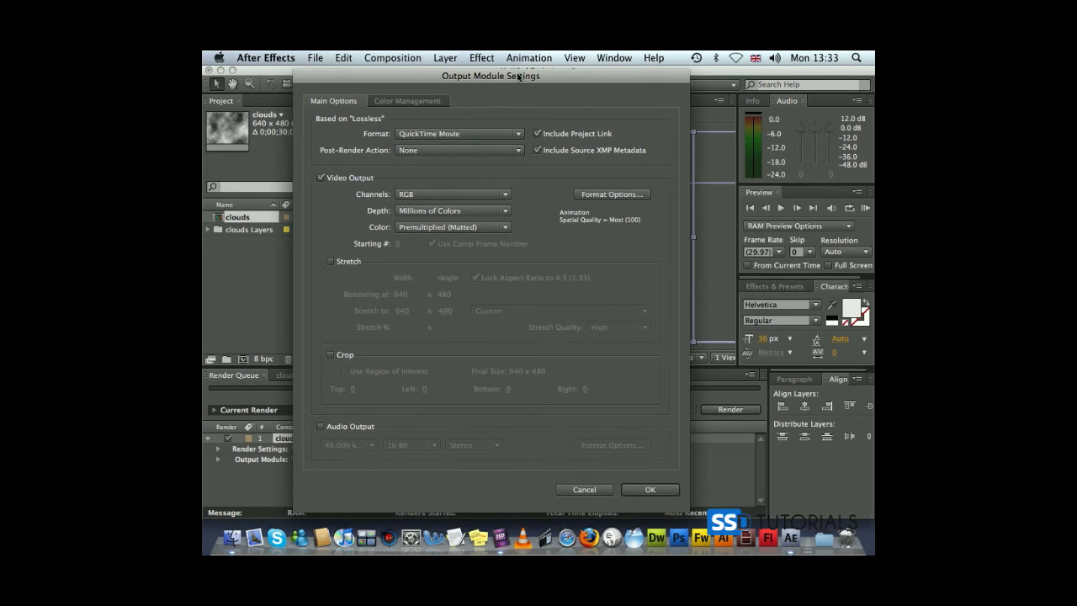
{"action": "left_click", "coordinate": [650, 490]}
Set the render output to clouds.mov in the clouds folder and render the queued composition.
{"action": "left_click", "coordinate": [528, 459]}
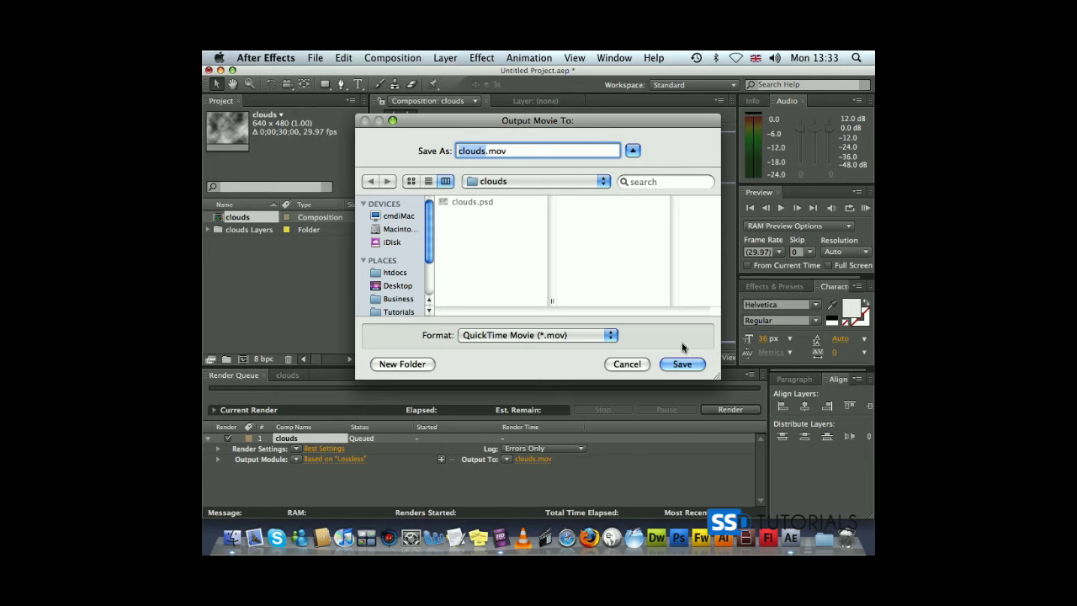
{"action": "left_click", "coordinate": [681, 365]}
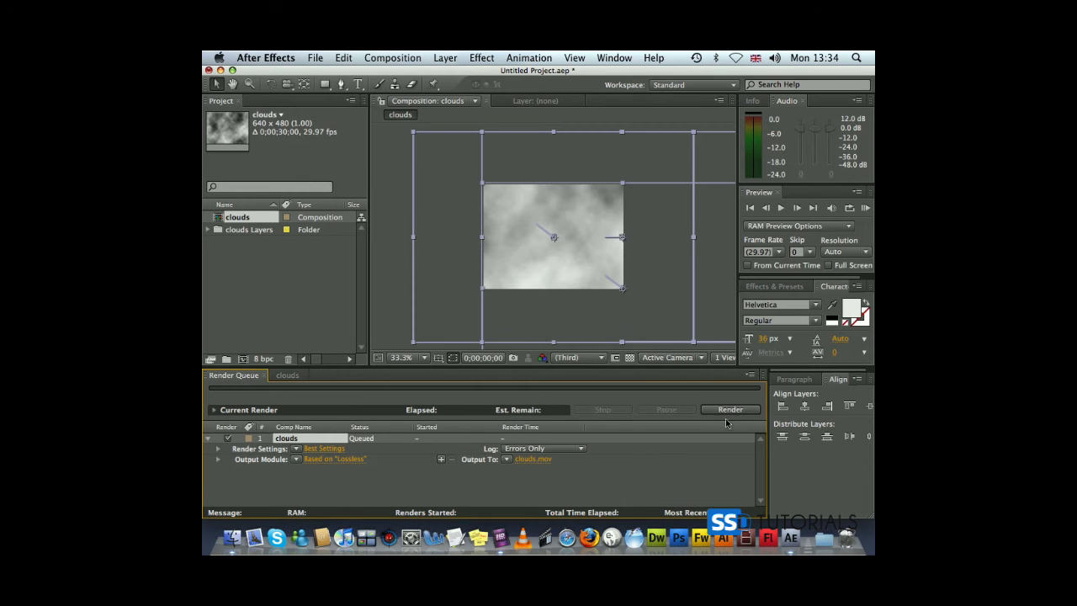
{"action": "left_click", "coordinate": [727, 410]}
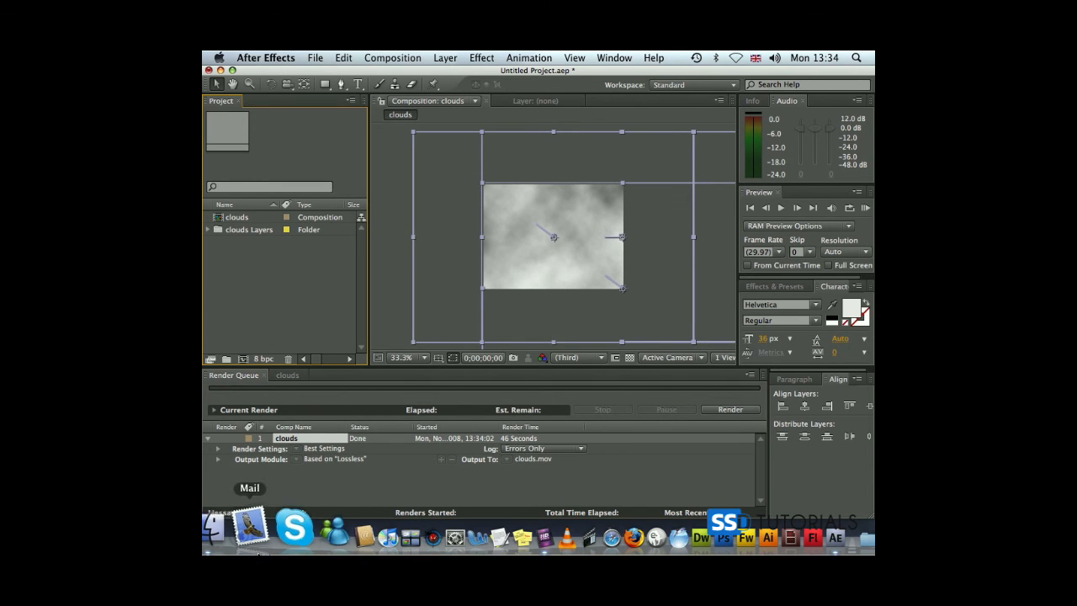
Switch to Finder and open the rendered clouds.mov from the clouds folder on the Desktop.
{"action": "left_click", "coordinate": [234, 531]}
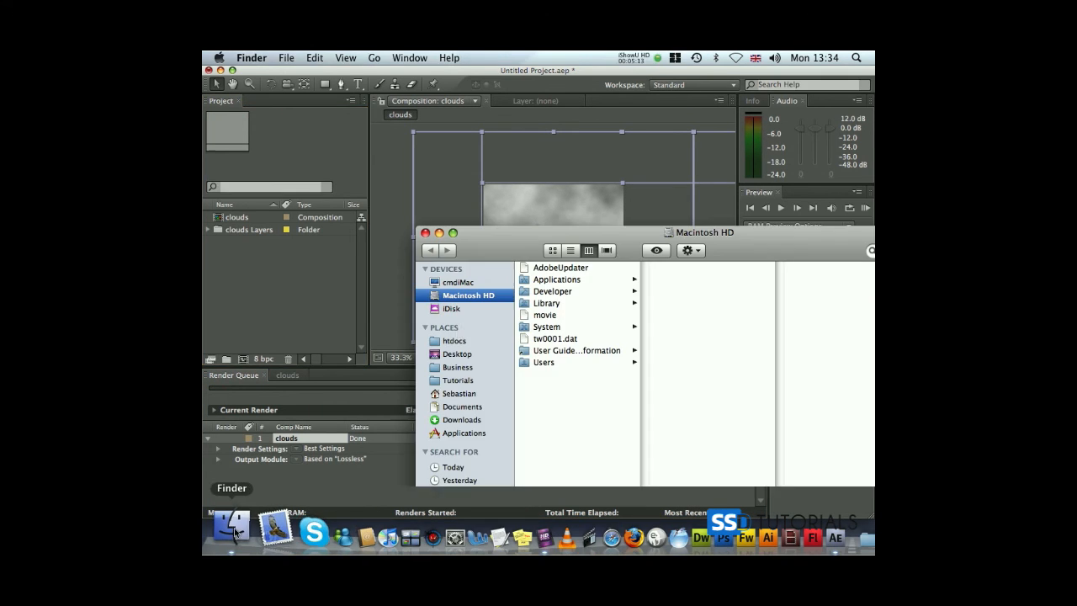
{"action": "left_click", "coordinate": [463, 356]}
{"action": "left_click", "coordinate": [581, 269]}
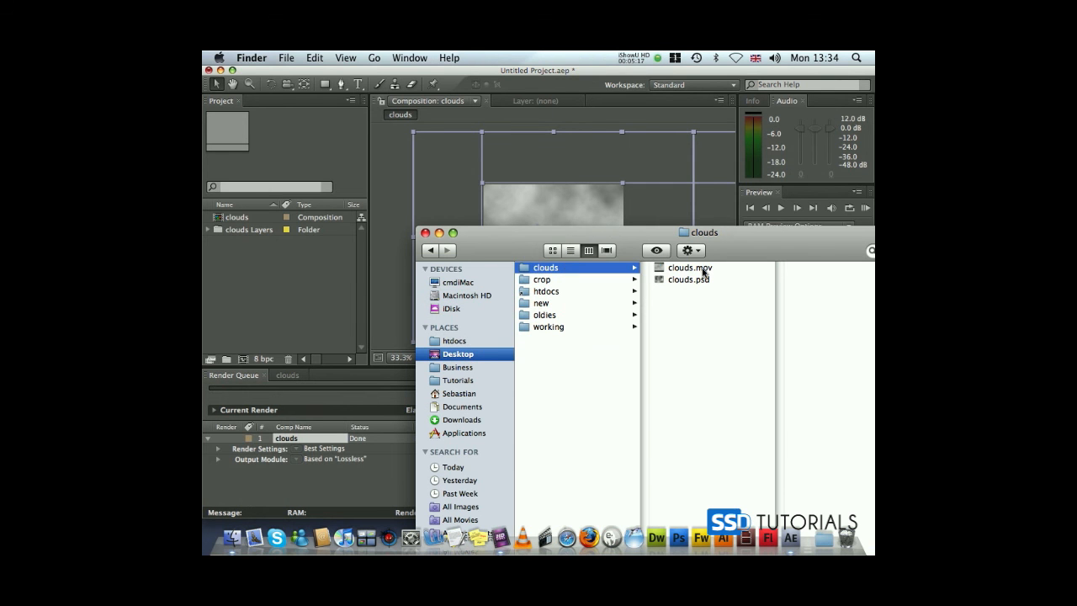
{"action": "left_click", "coordinate": [699, 269]}
Play clouds.mov from the beginning in QuickTime Player to check the cloud motion, and pause it.
{"action": "left_click_drag", "start_coordinate": [474, 87], "coordinate": [476, 85]}
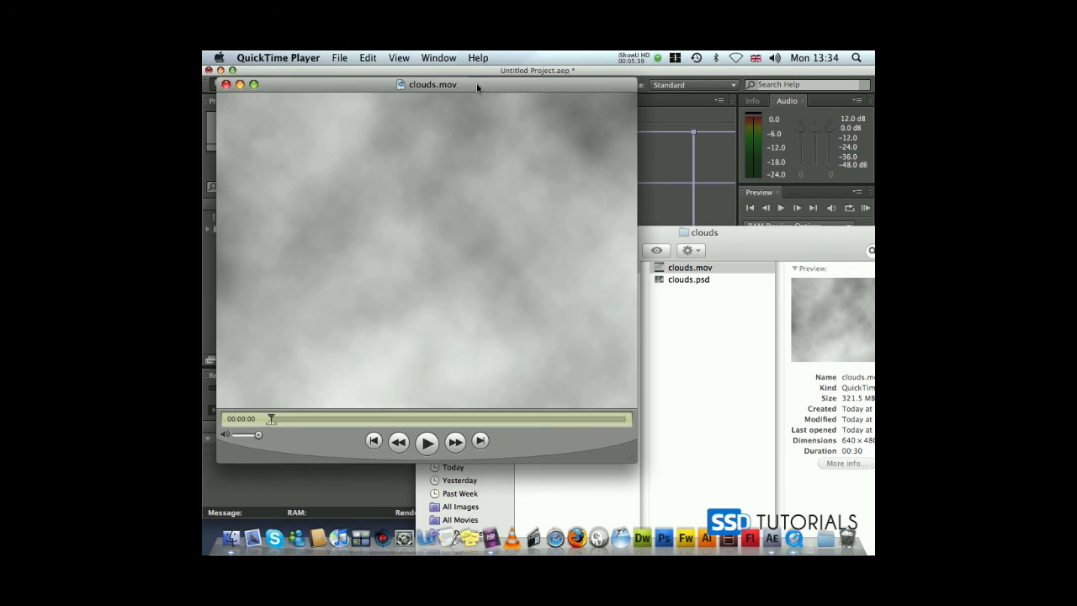
{"action": "left_click_drag", "start_coordinate": [271, 418], "coordinate": [204, 421]}
{"action": "left_click", "coordinate": [430, 448]}
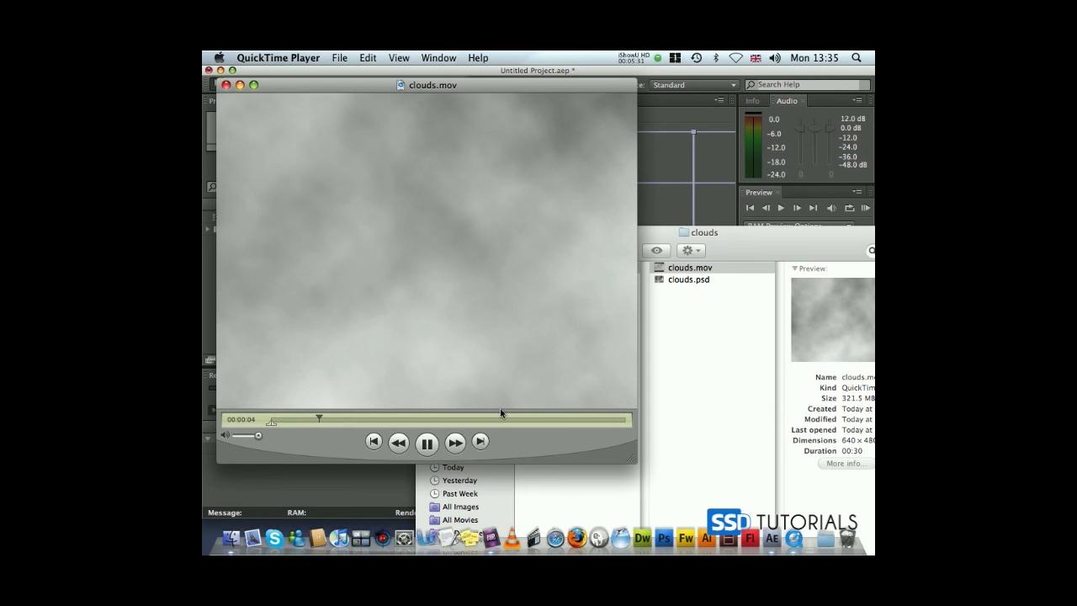
{"action": "left_click", "coordinate": [427, 443]}
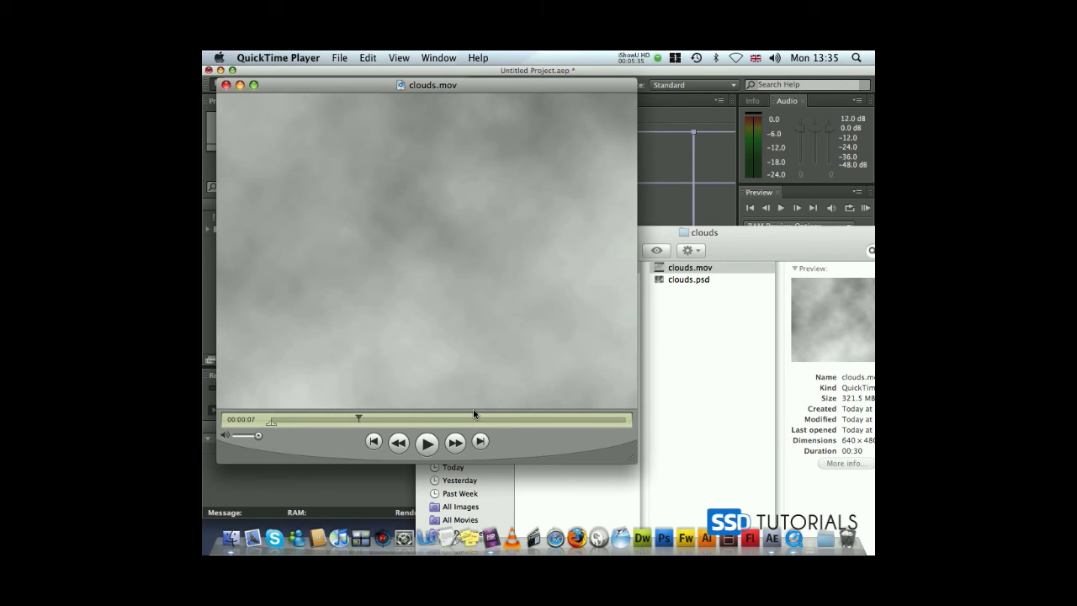